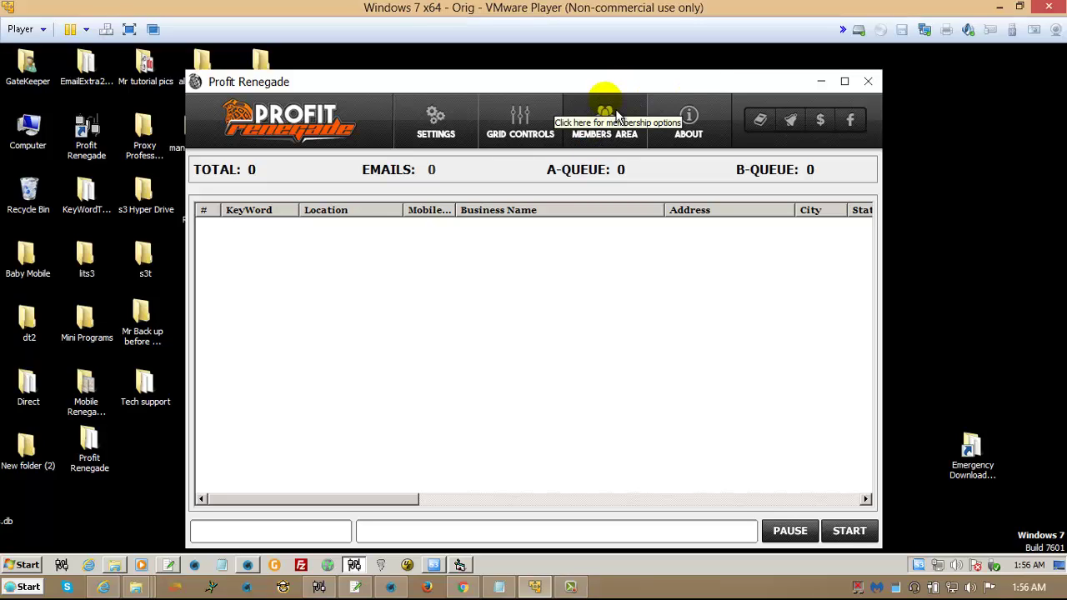
- In Additional Options settings, tick 'Use TOR Bridge Instead of Proxies', then untick it again
left_click(433, 134)
left_click(433, 159)
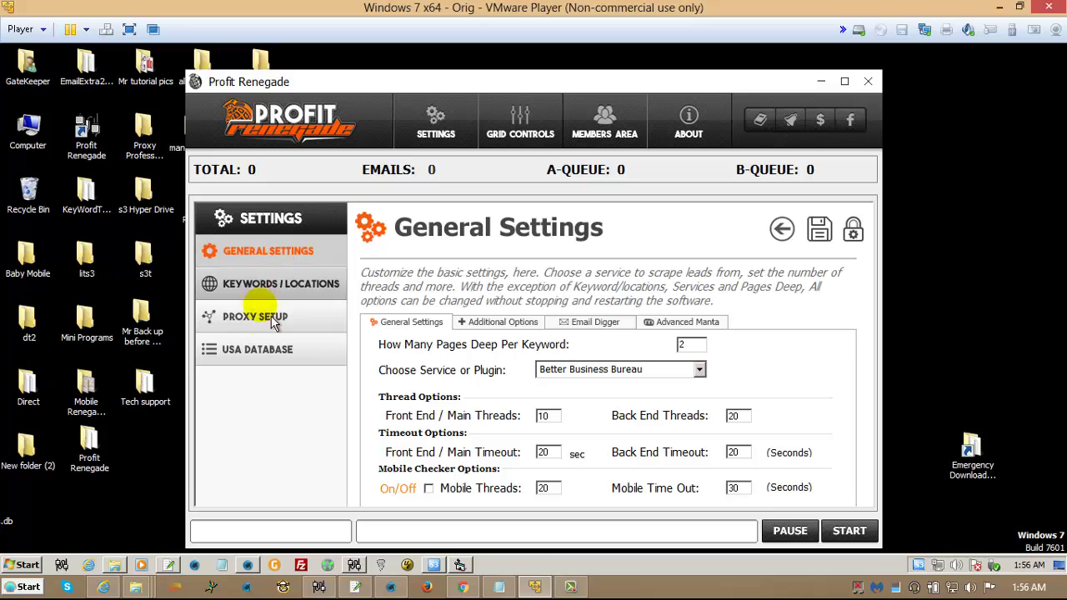
left_click(532, 328)
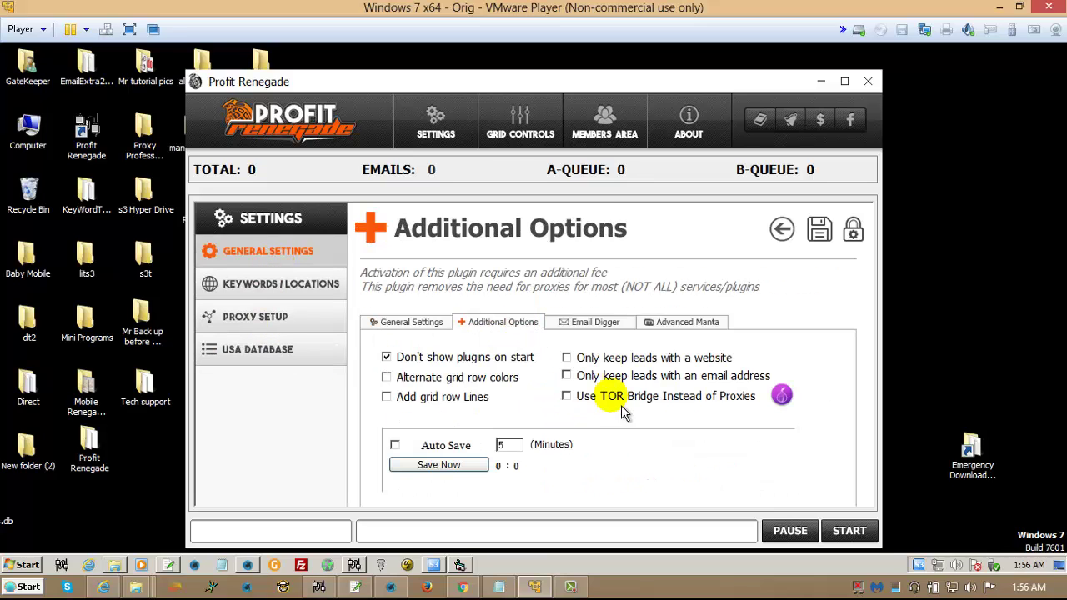
left_click(578, 403)
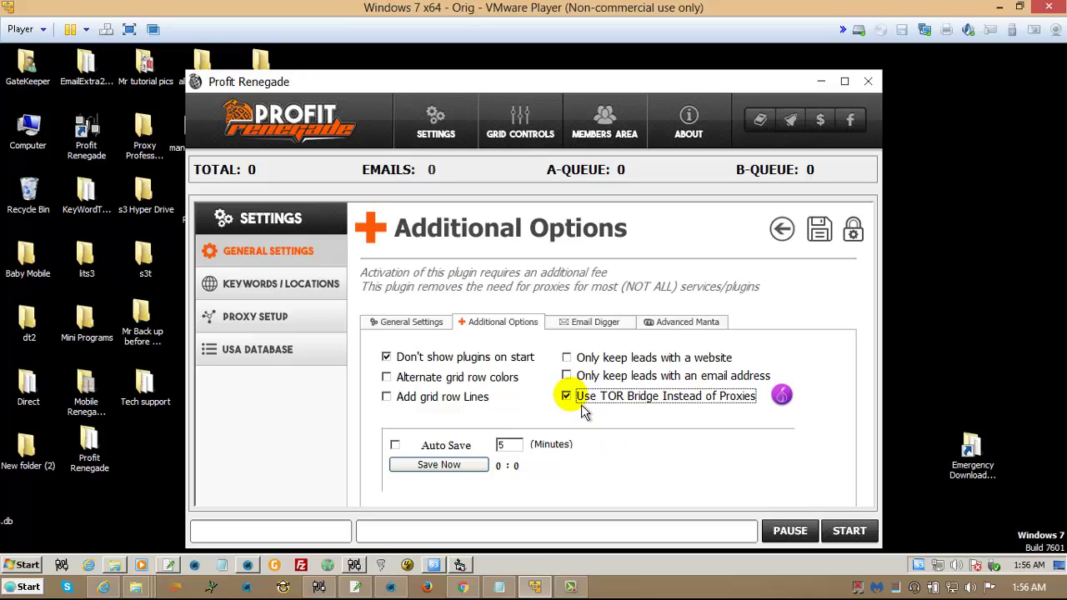
left_click(582, 410)
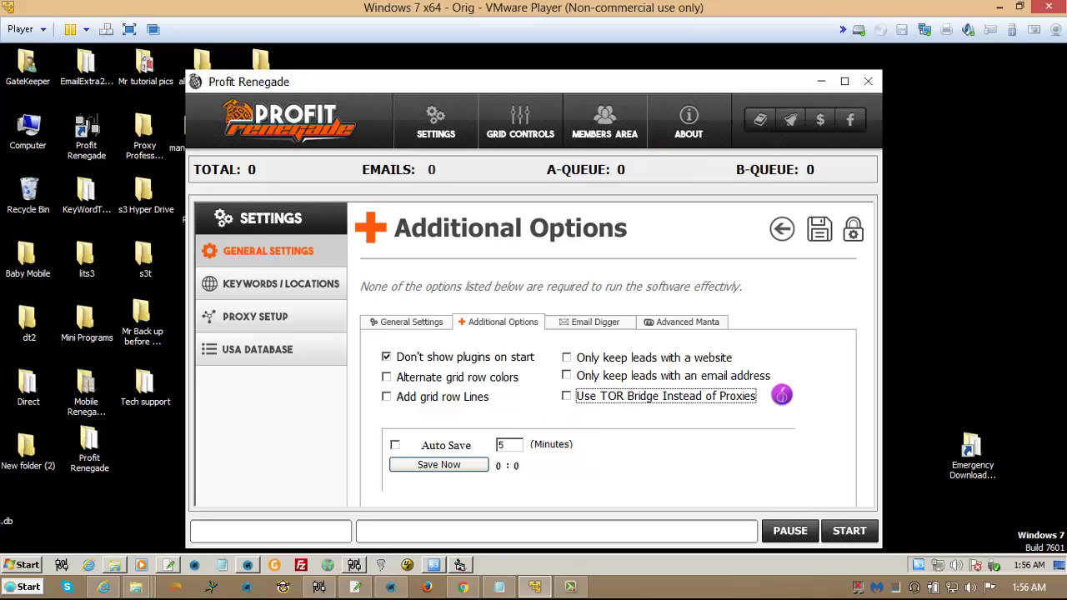
- Search Google in Firefox for 'download tor browser' and highlight the torproject.org result address
left_click(830, 90)
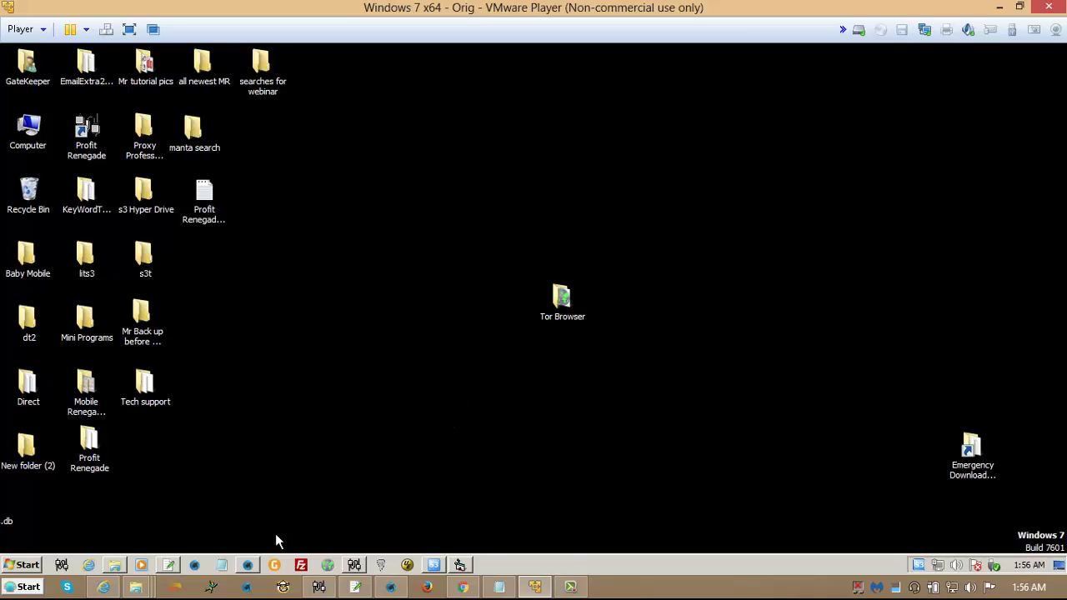
left_click(248, 565)
left_click(423, 412)
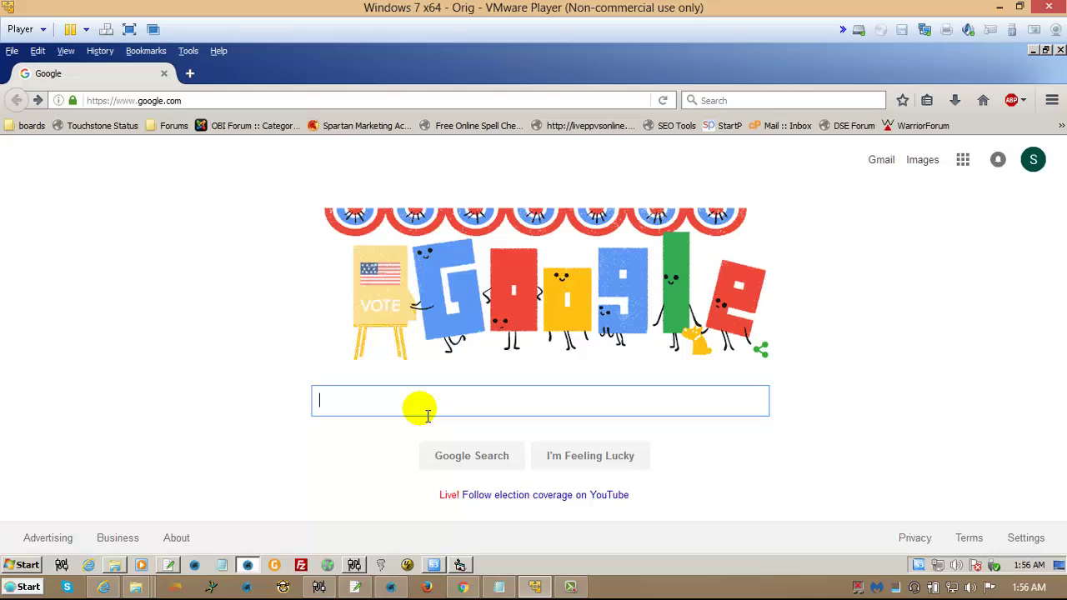
type("own")
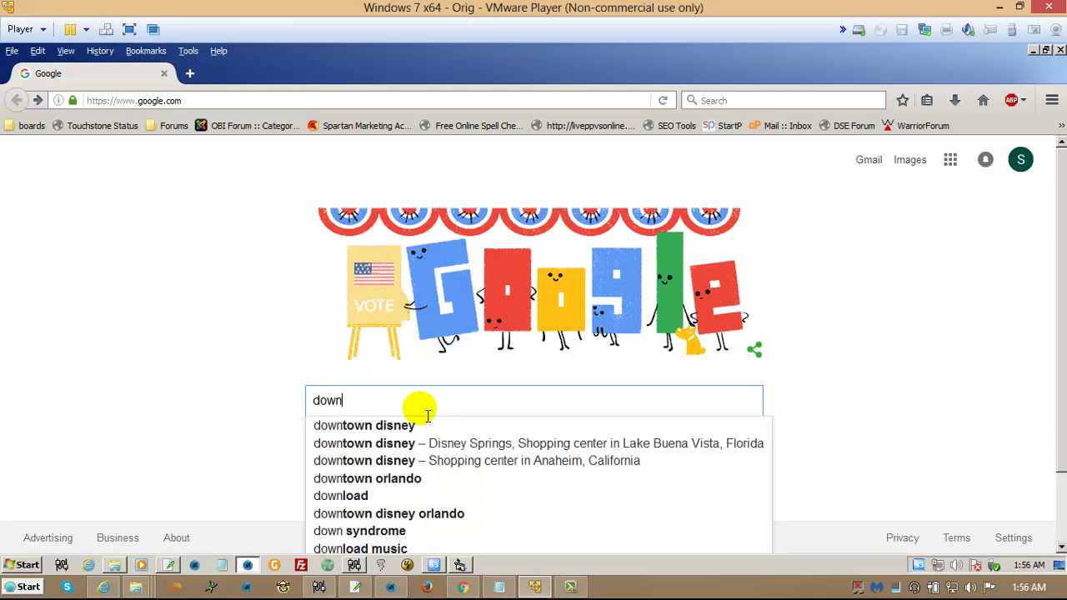
type("load tor ")
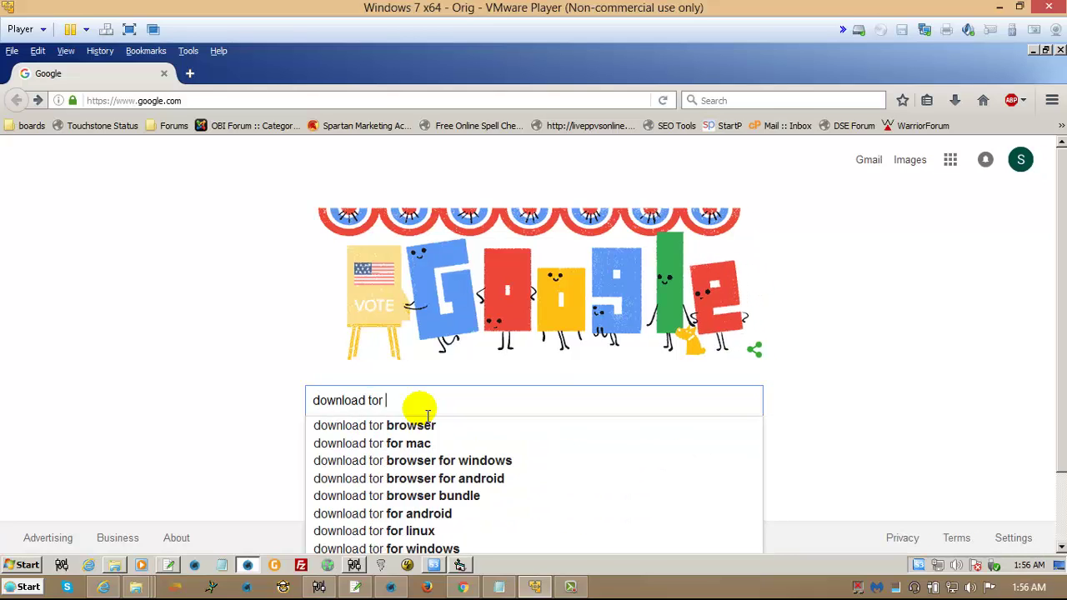
type("browser")
left_click(896, 340)
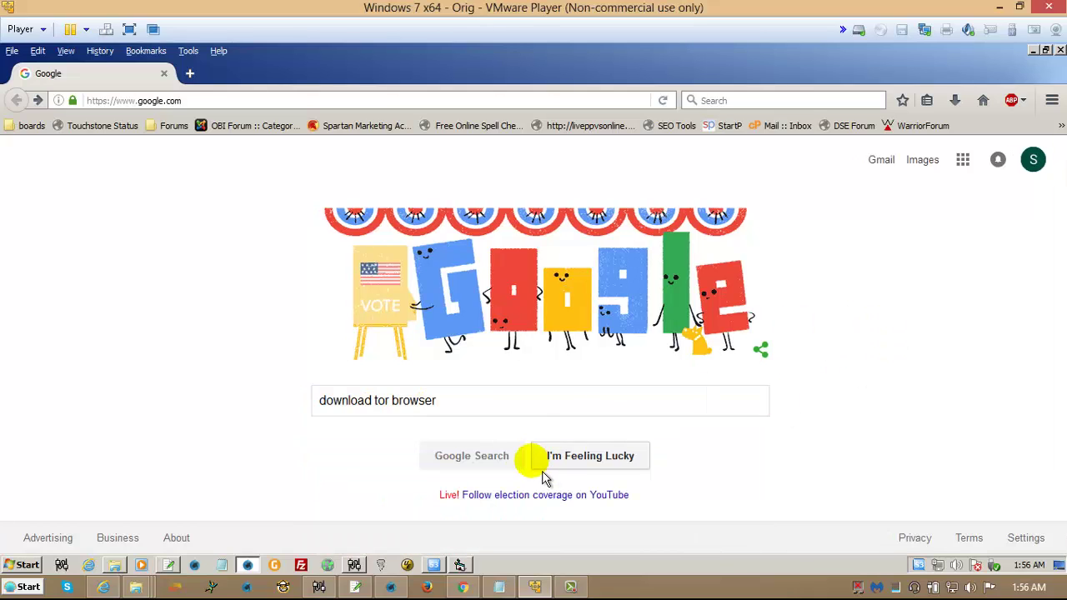
left_click(510, 463)
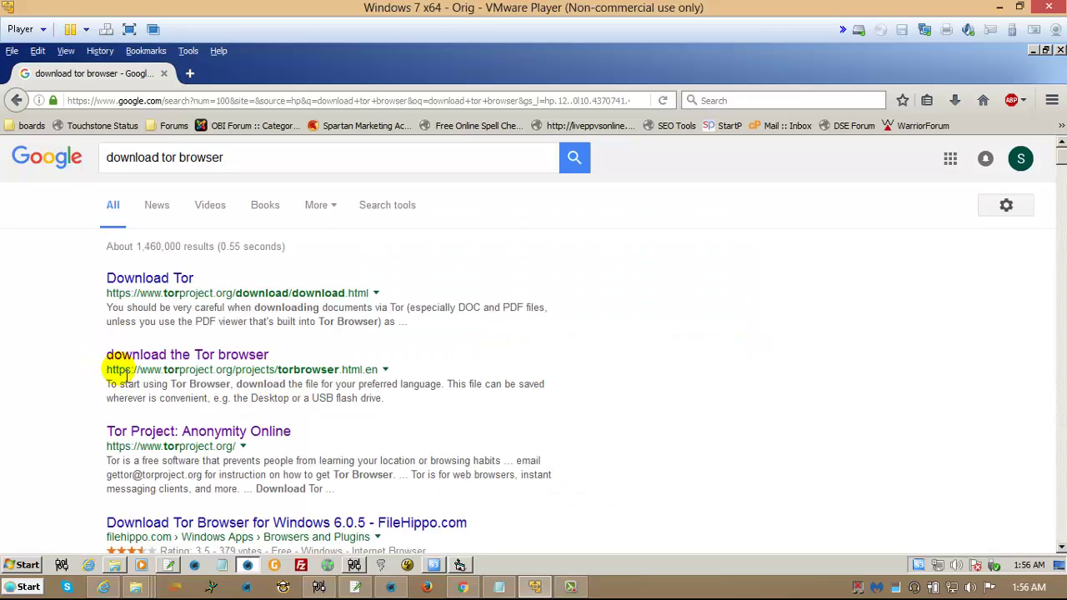
left_click_drag(139, 372, 119, 369)
left_click_drag(109, 369, 234, 370)
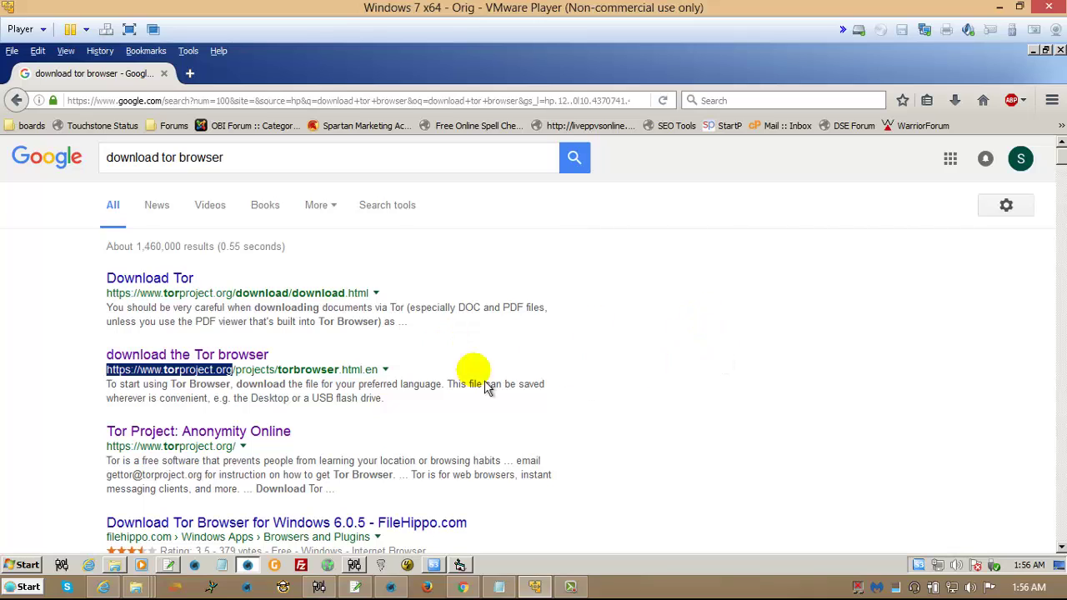
- Open the Tor Project download page and scroll to the Stable Tor Browser section
left_click(243, 357)
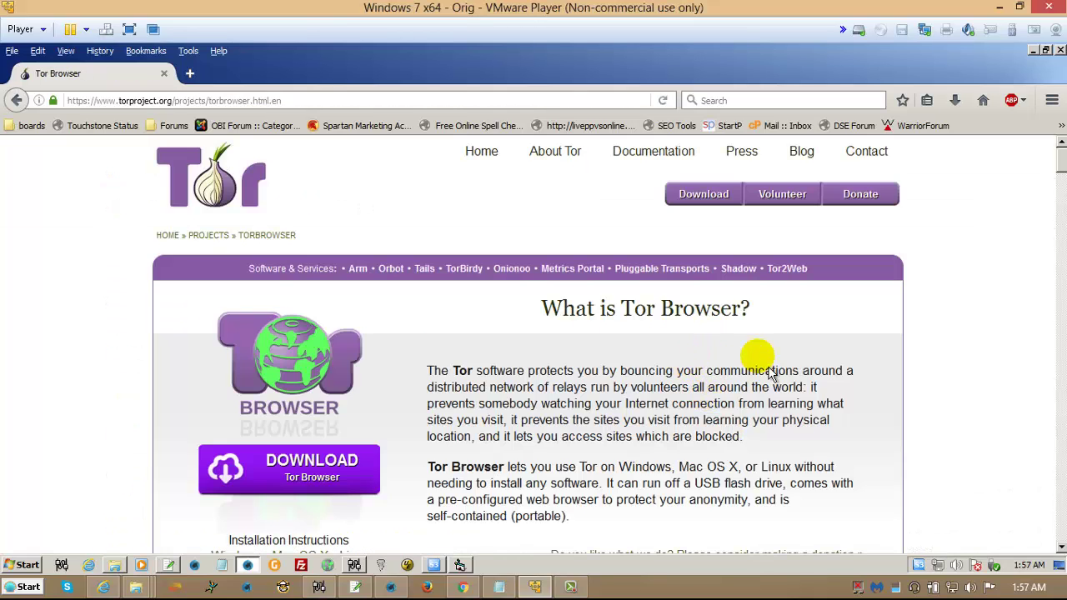
scroll(925, 348, "down", 4)
scroll(925, 349, "down", 7)
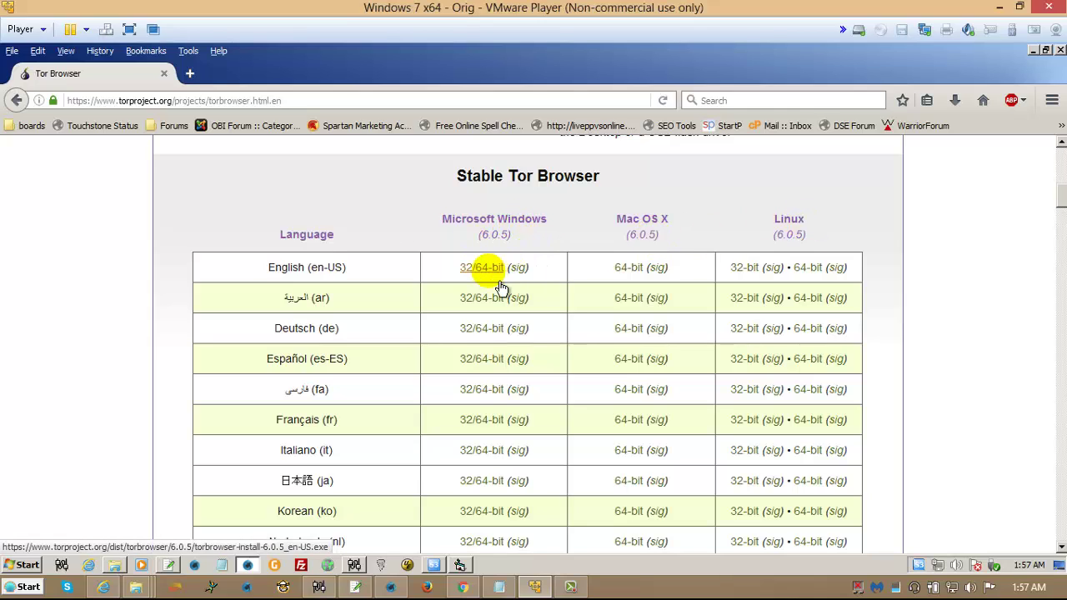
- Save the English Windows 32/64-bit installer and launch it from the Downloads list
left_click(482, 280)
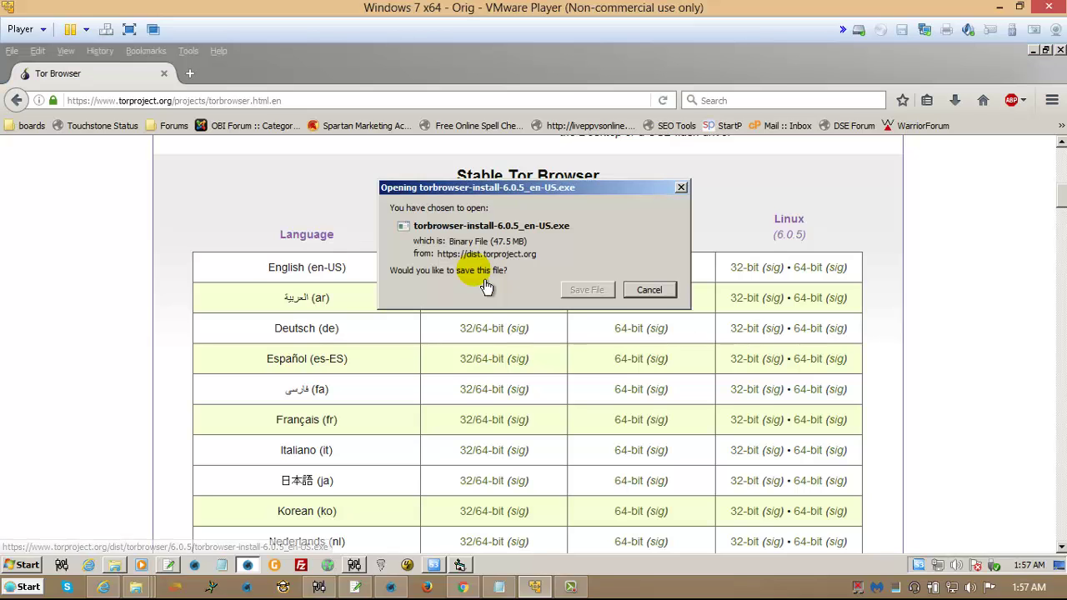
left_click(583, 296)
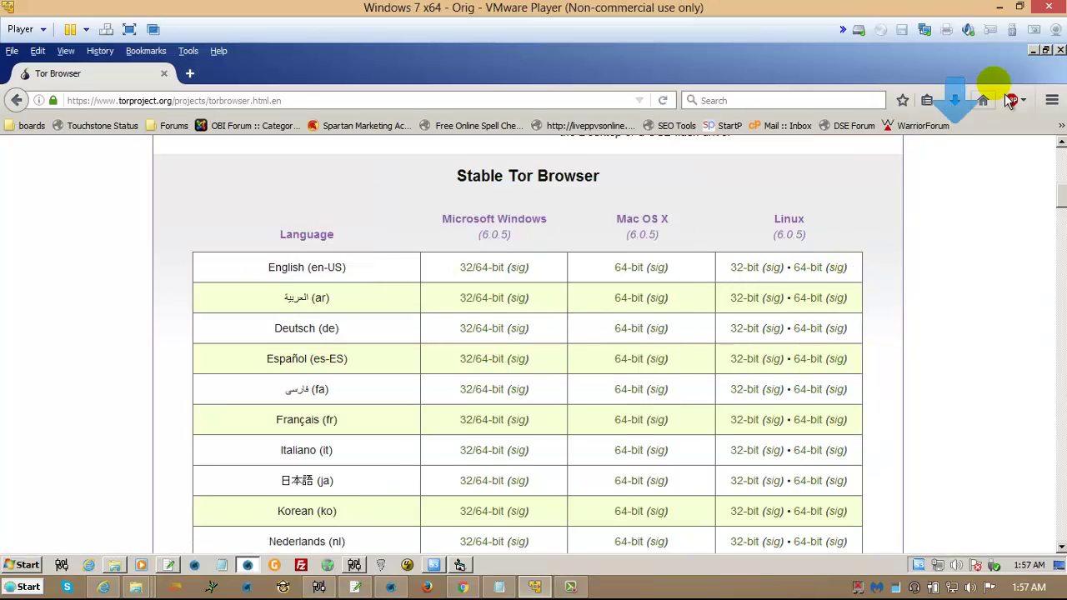
left_click(954, 100)
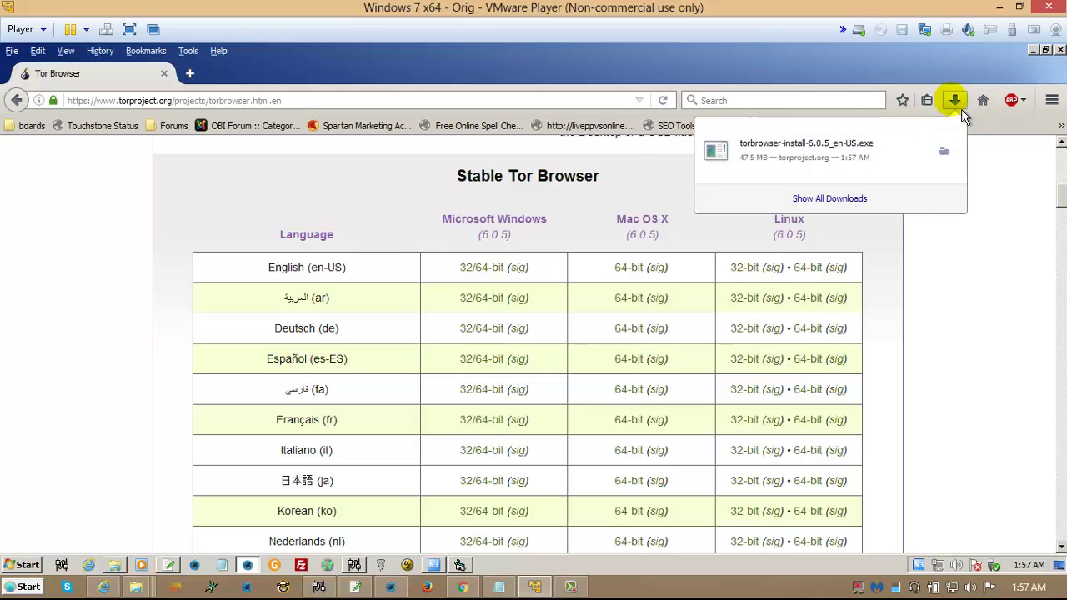
right_click(845, 167)
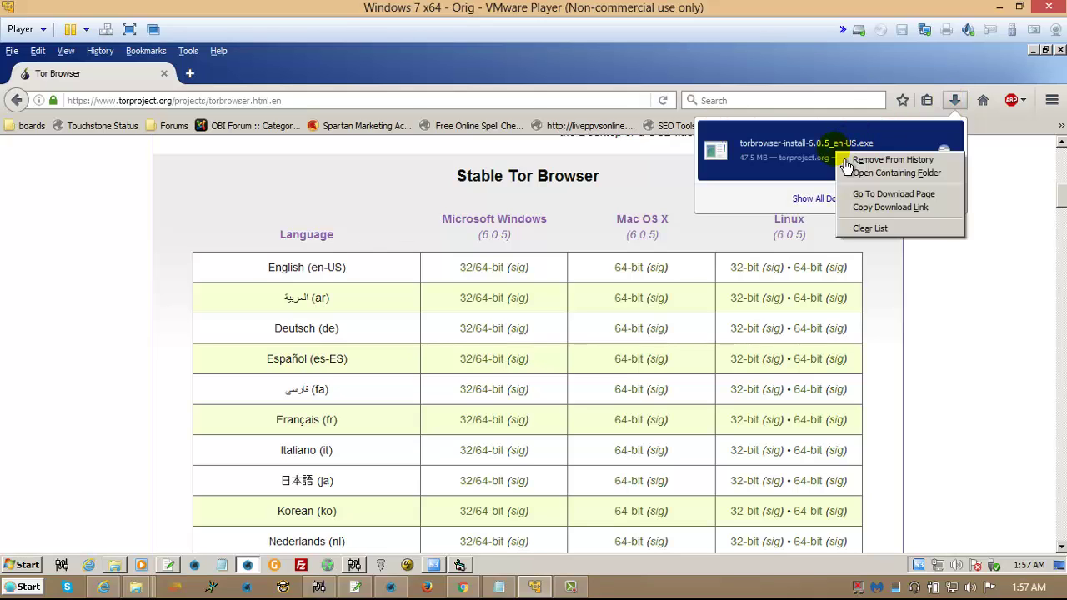
left_click(845, 160)
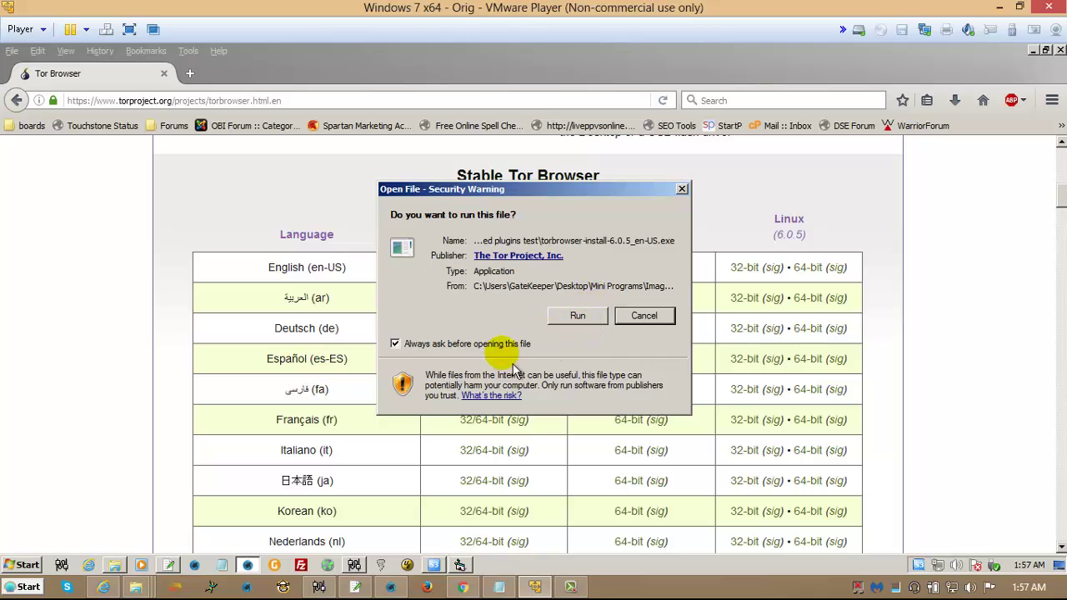
- Allow the Tor installer to run and accept English as the installer language
left_click(585, 327)
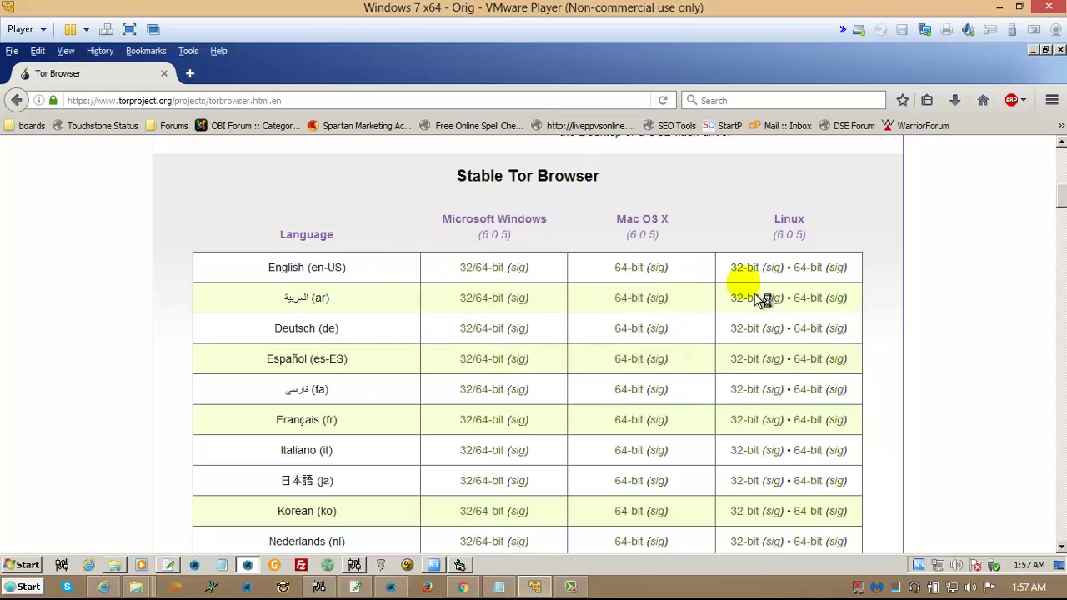
left_click(1032, 50)
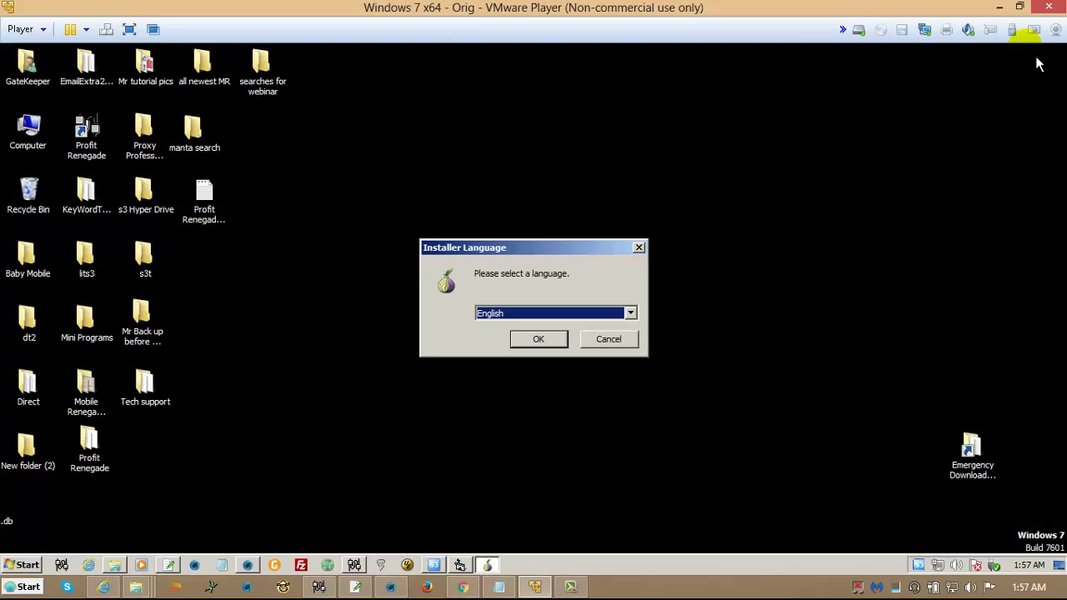
left_click(517, 250)
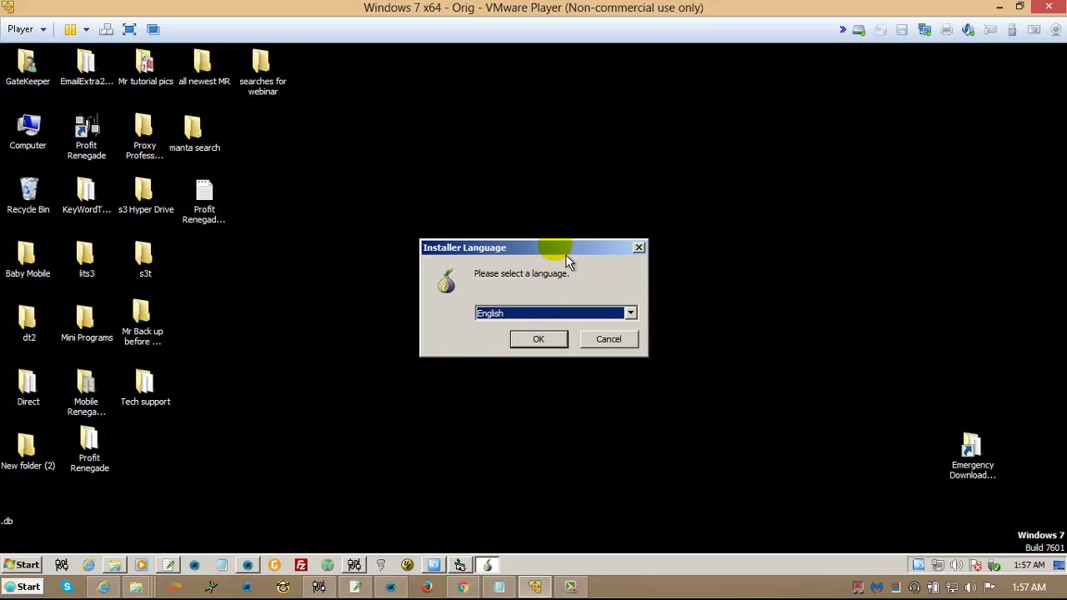
left_click_drag(566, 253, 565, 128)
left_click(572, 320)
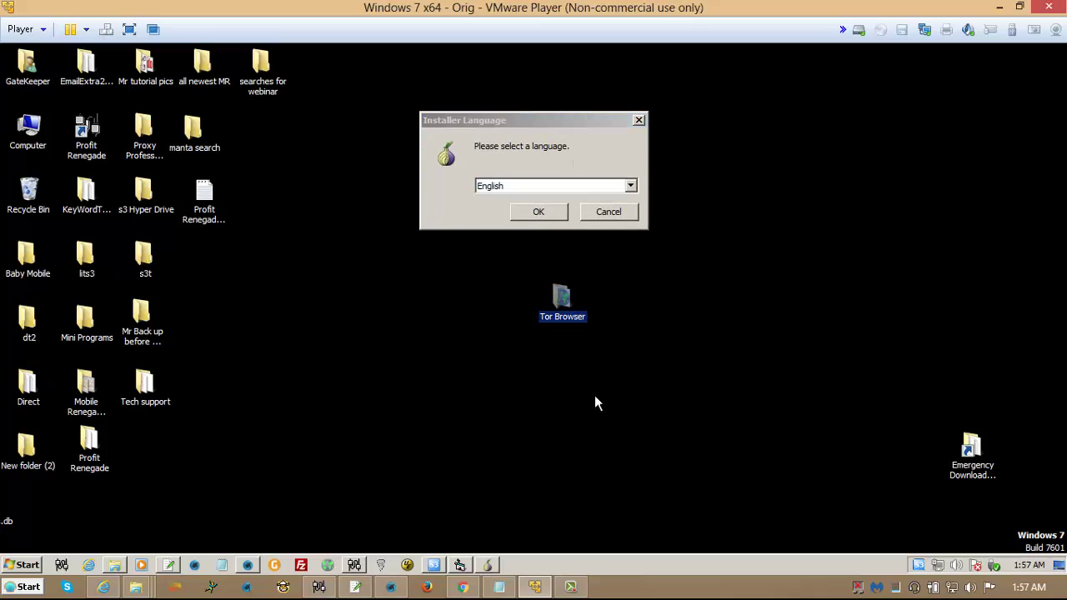
left_click_drag(538, 127, 546, 209)
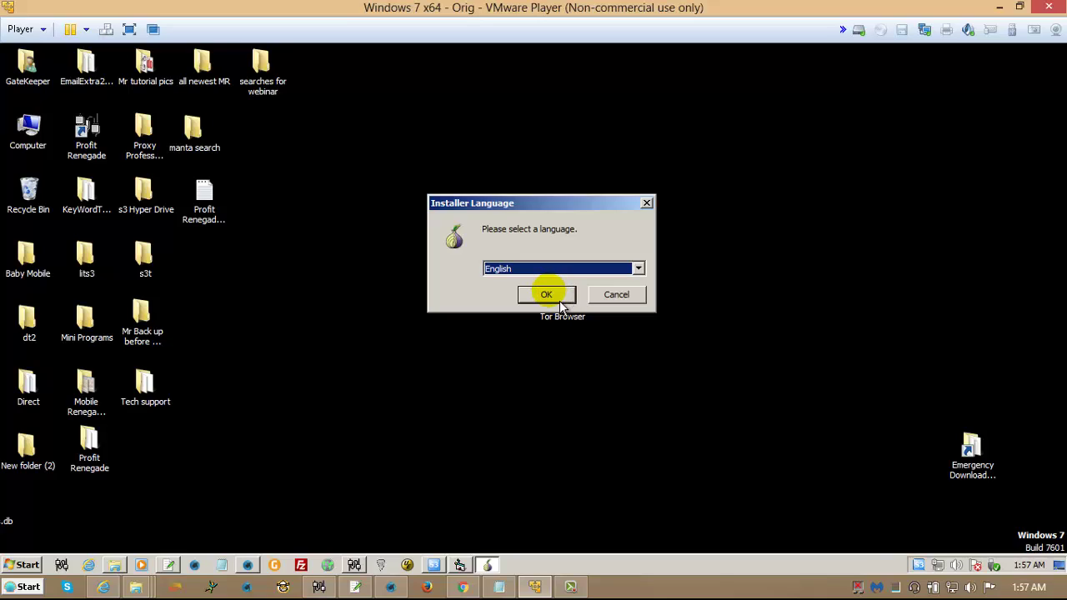
left_click(559, 300)
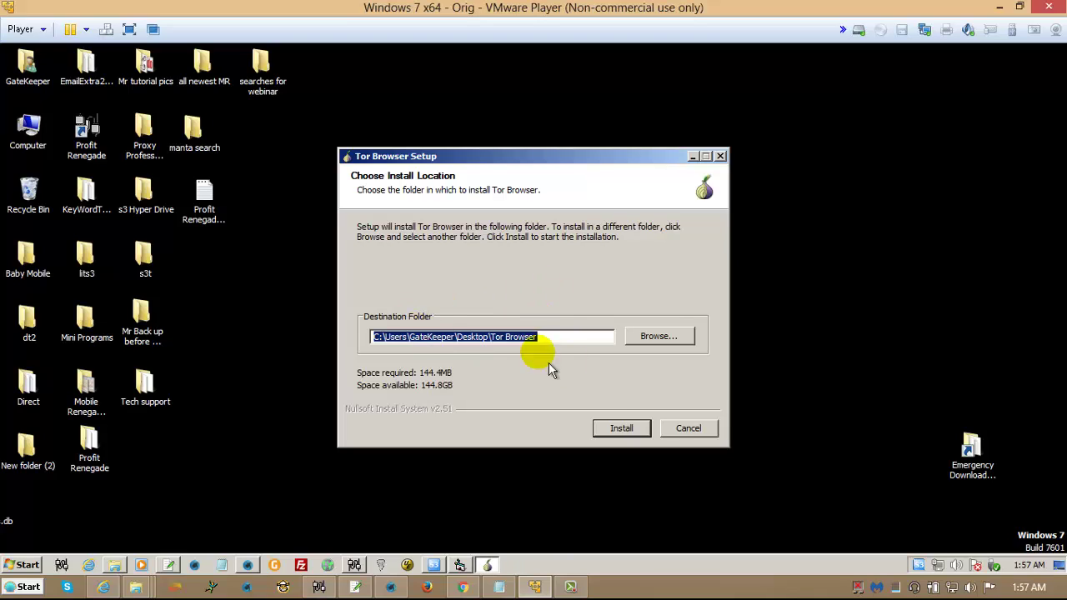
- Decline overwriting the Desktop\Tor Browser folder, then cancel and quit Tor Browser Setup
left_click(630, 432)
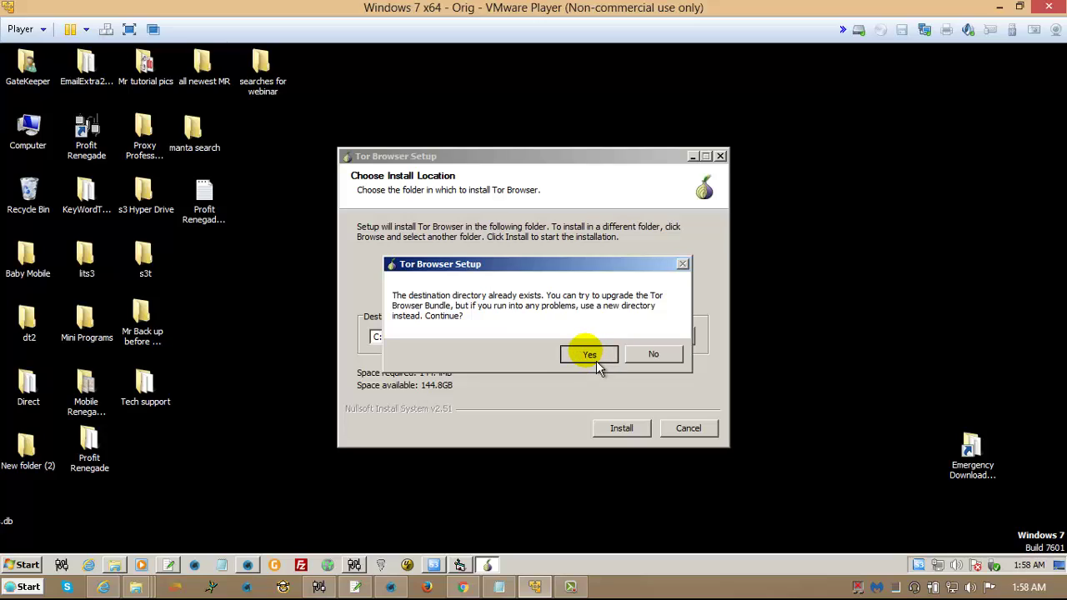
left_click(655, 357)
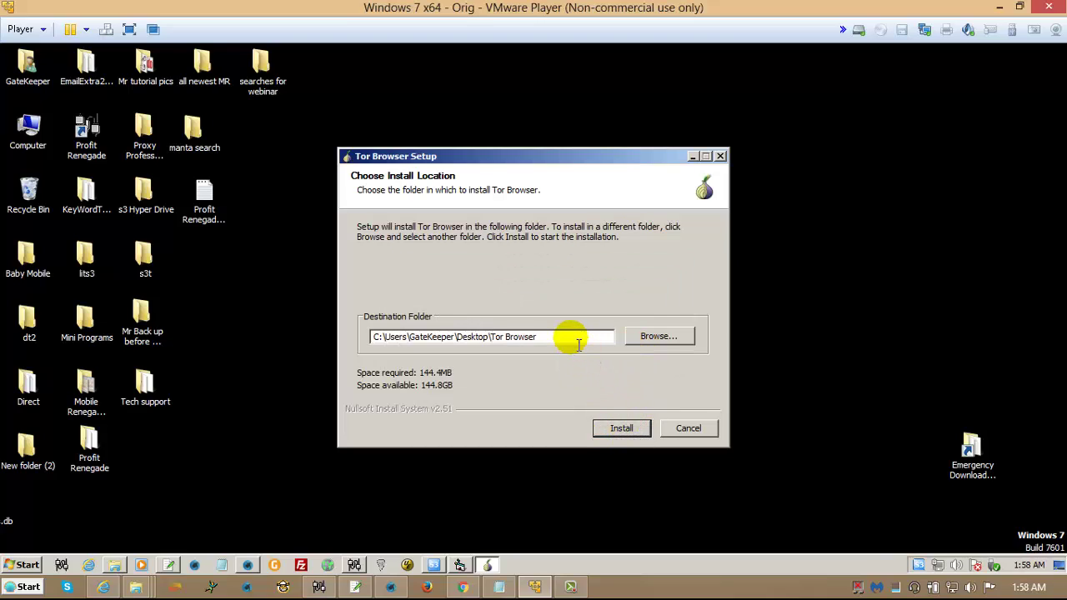
left_click_drag(572, 339, 357, 341)
left_click(459, 337)
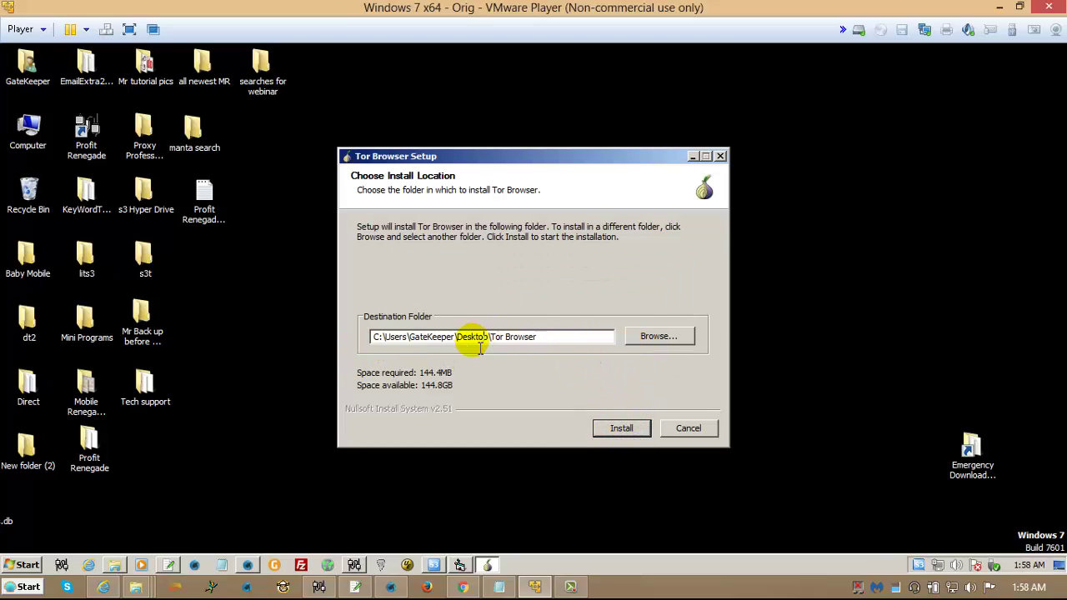
left_click_drag(459, 338, 554, 360)
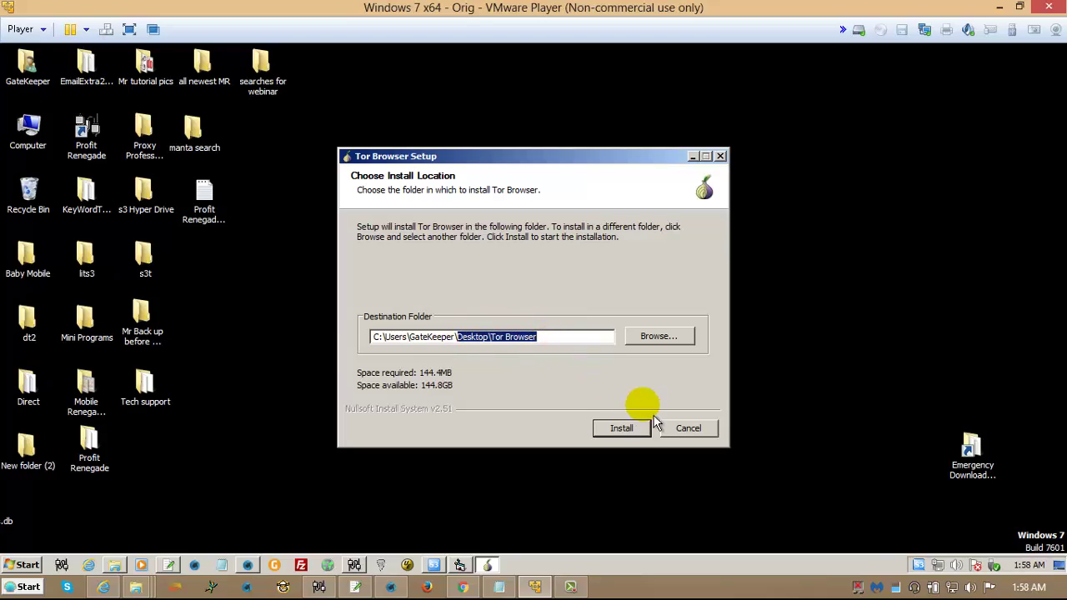
left_click(705, 438)
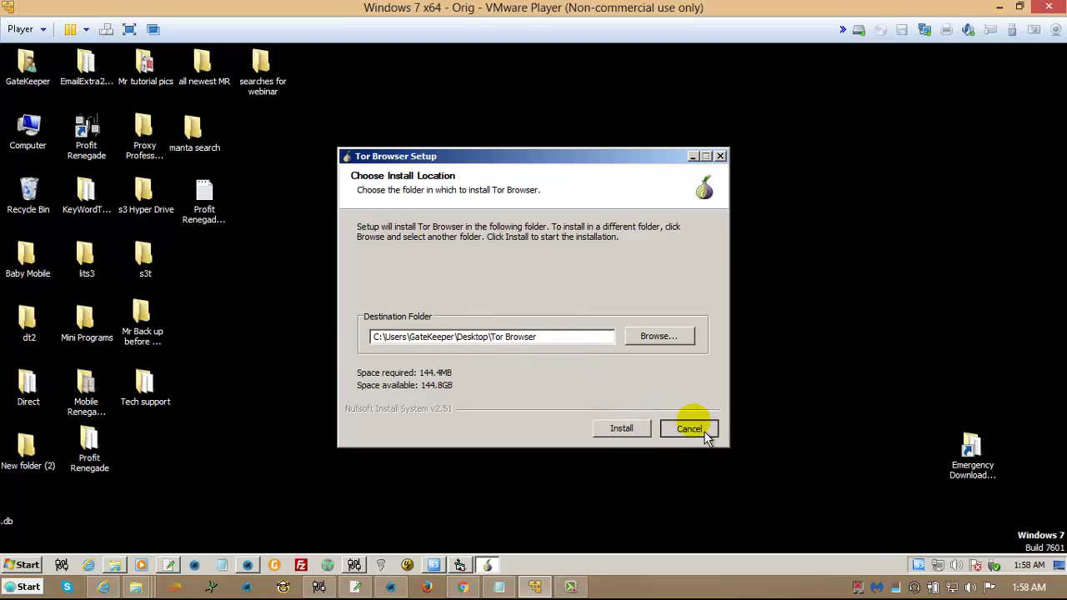
left_click(564, 351)
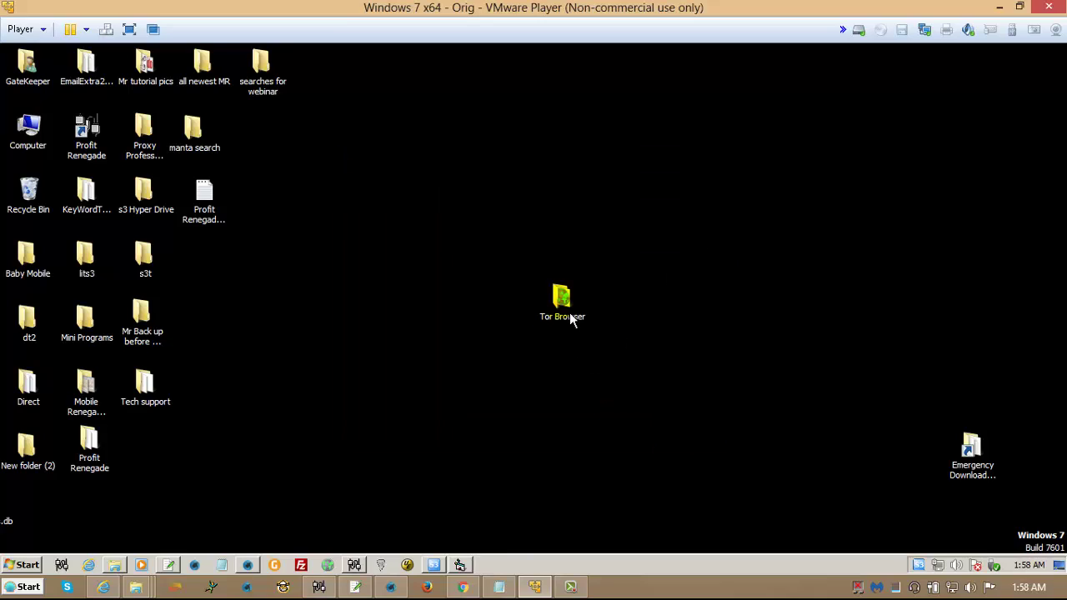
- Select and deselect the desktop Tor Browser folder, then launch Tor Browser to its Welcome page
left_click(571, 320)
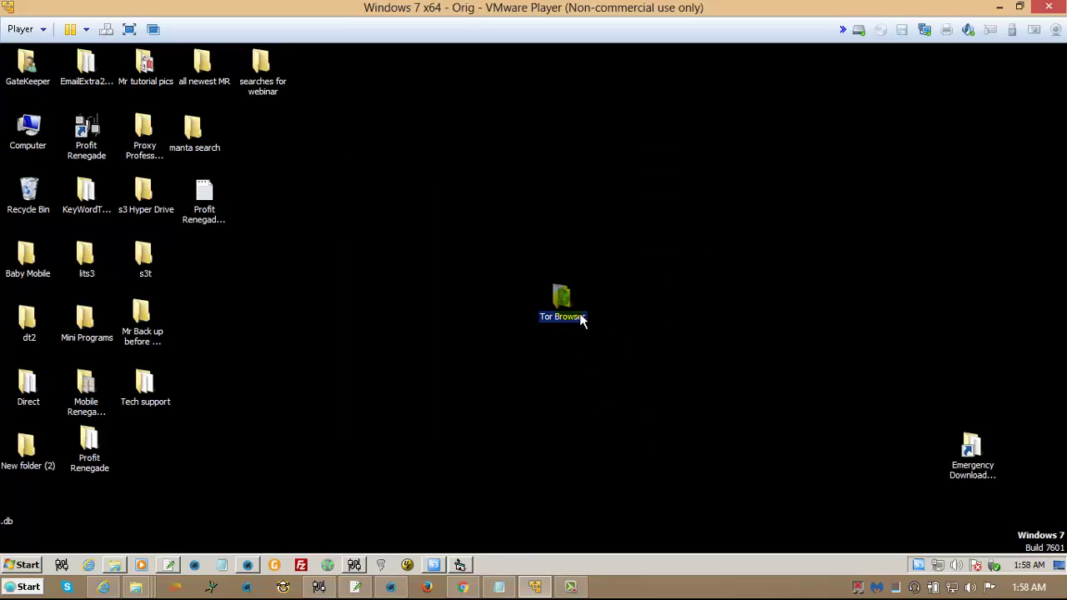
left_click(640, 314)
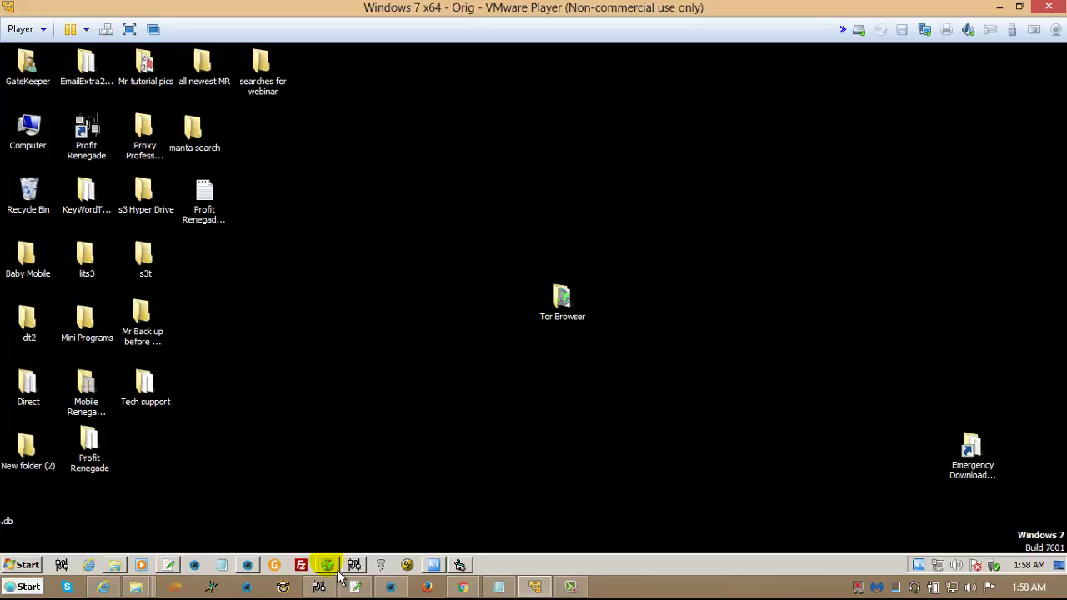
mouse_move(138, 587)
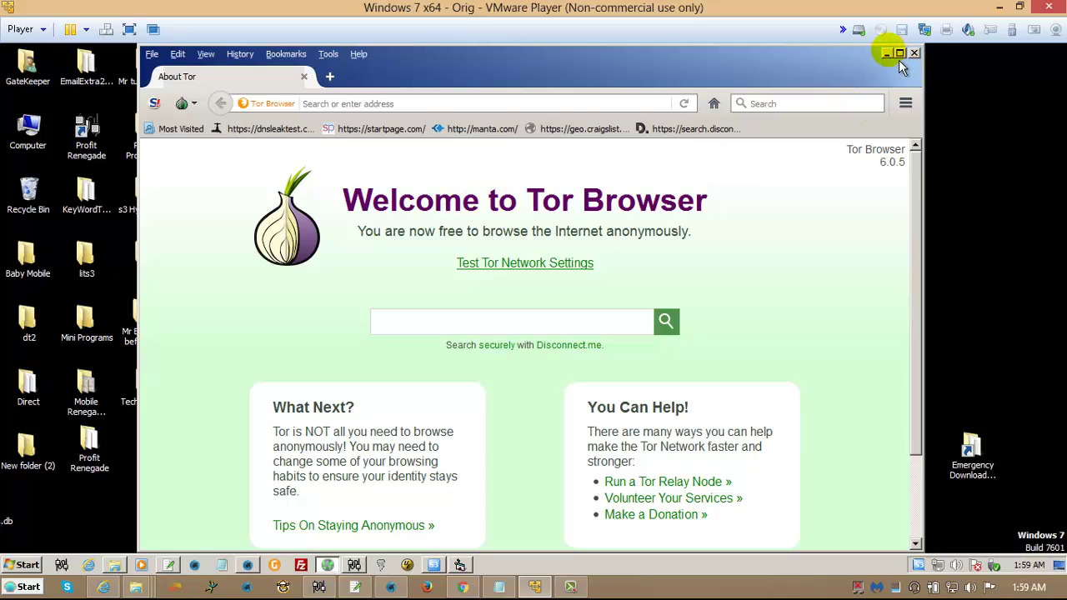
- Bring Profit Renegade forward in place of Tor Browser and tick 'Use TOR Bridge Instead of Proxies'
left_click(886, 54)
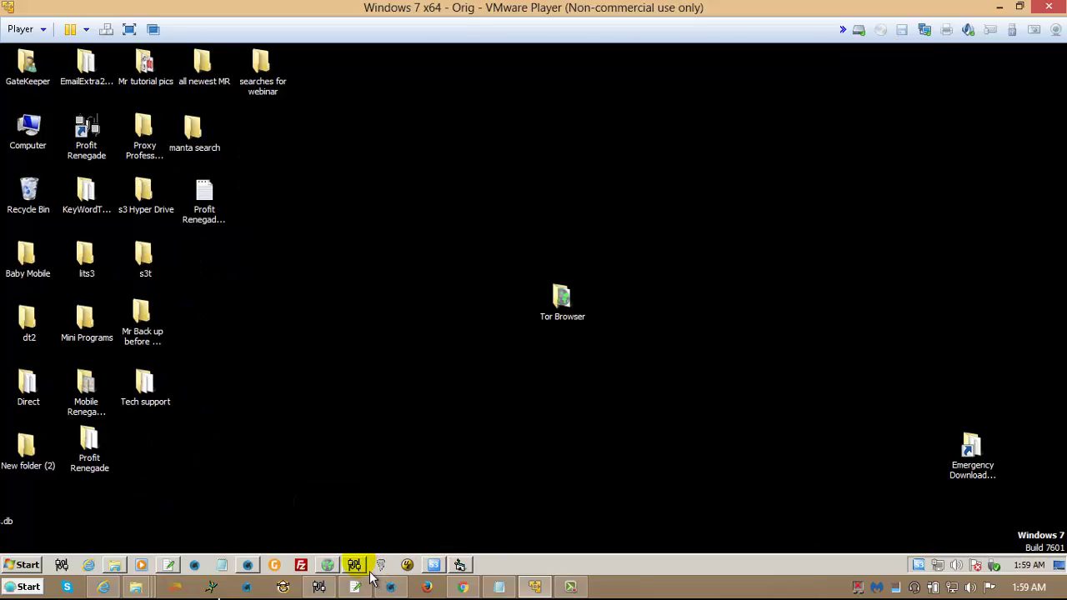
left_click(370, 572)
left_click(584, 400)
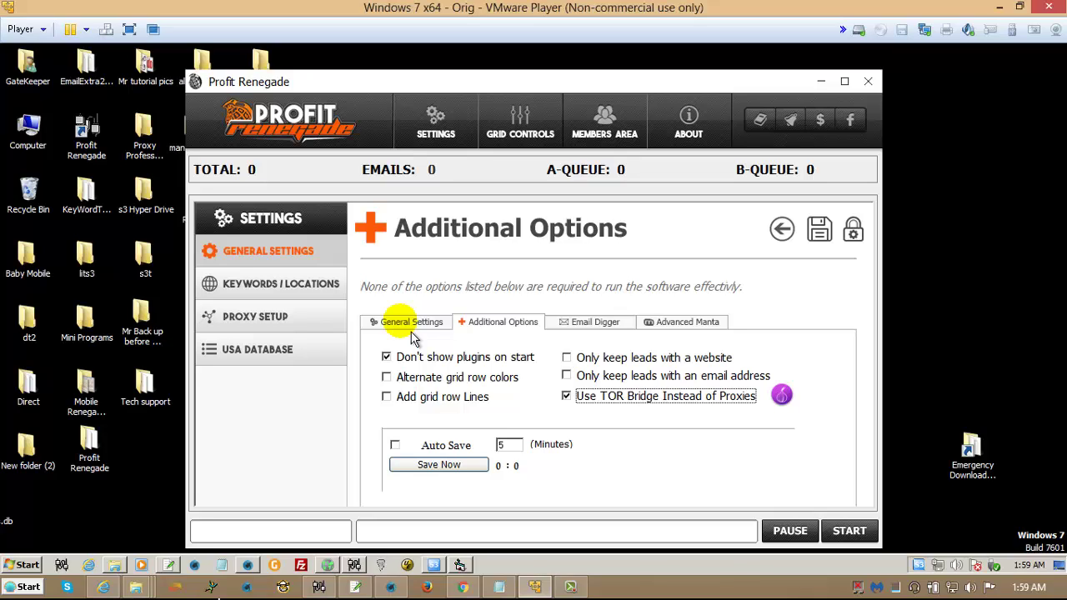
- Browse the Choose Service or Plugin list in General Settings, leaving it unchanged
left_click(411, 327)
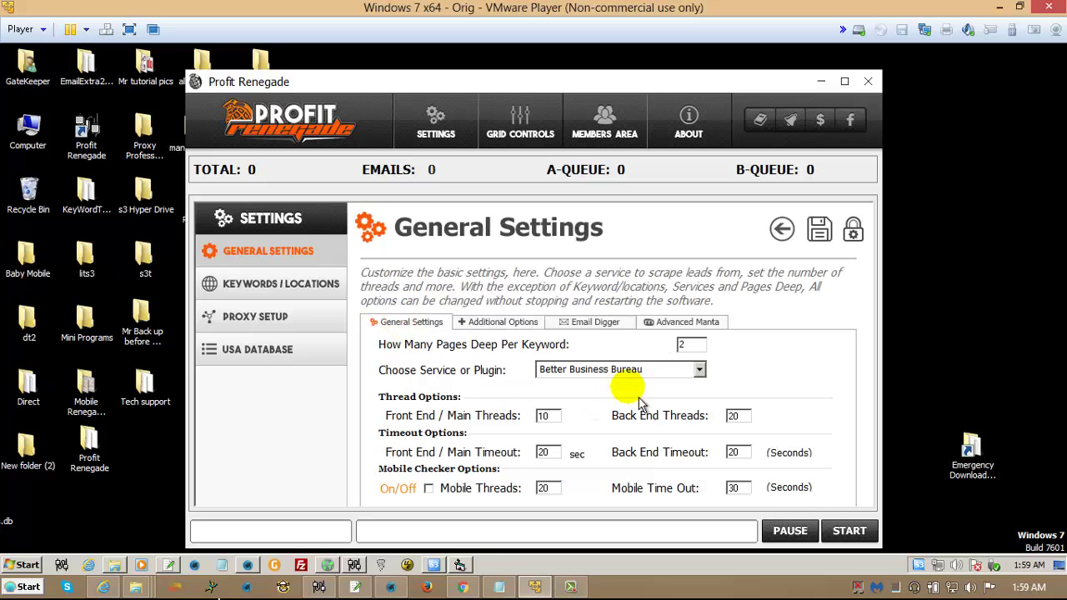
left_click(699, 371)
left_click(699, 371)
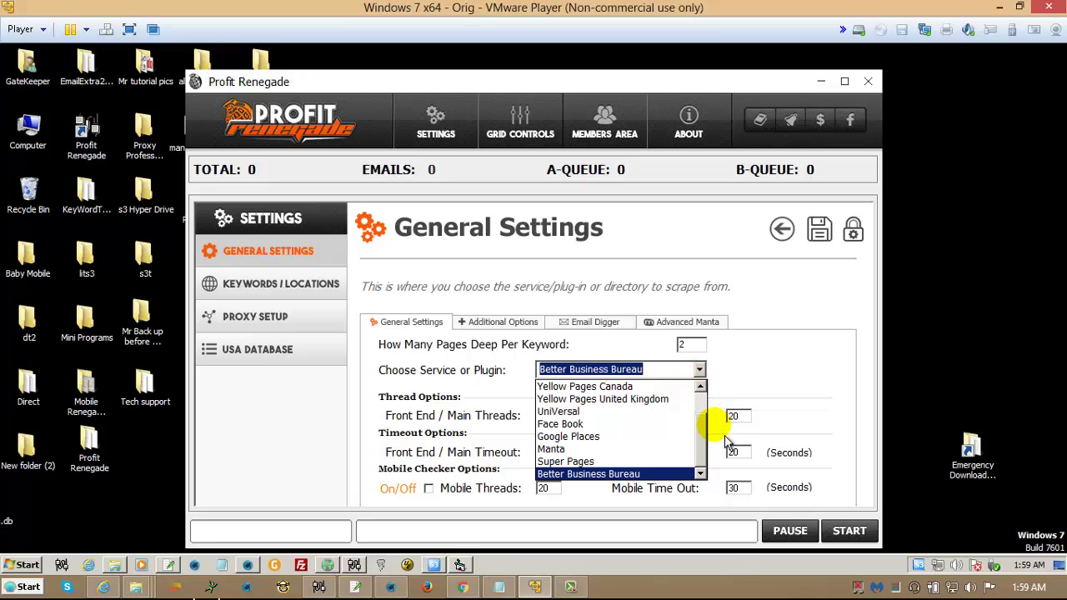
scroll(706, 430, "up", 1)
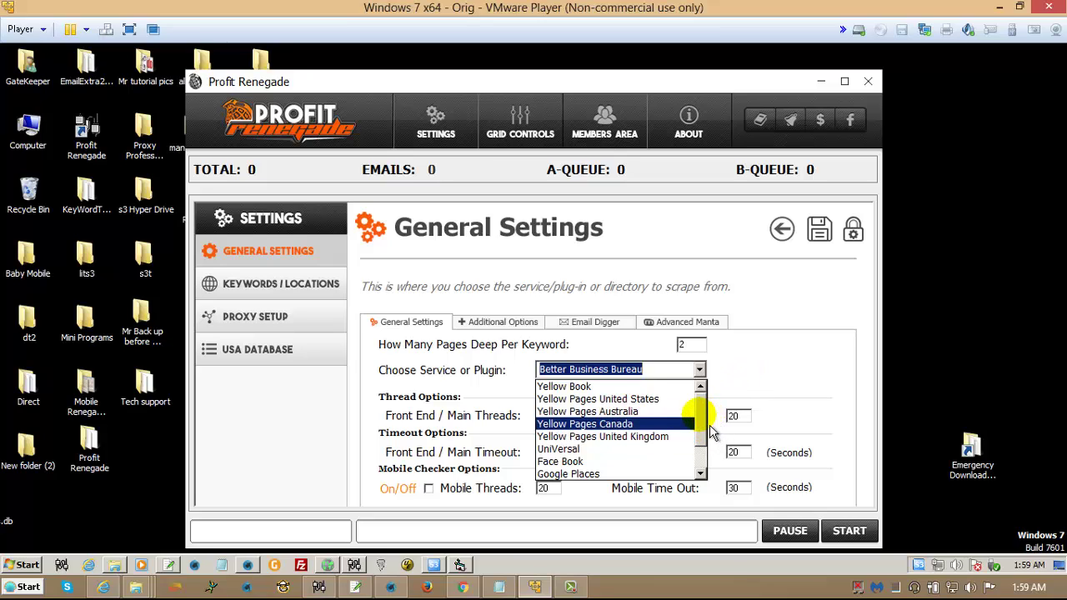
scroll(710, 430, "down", 3)
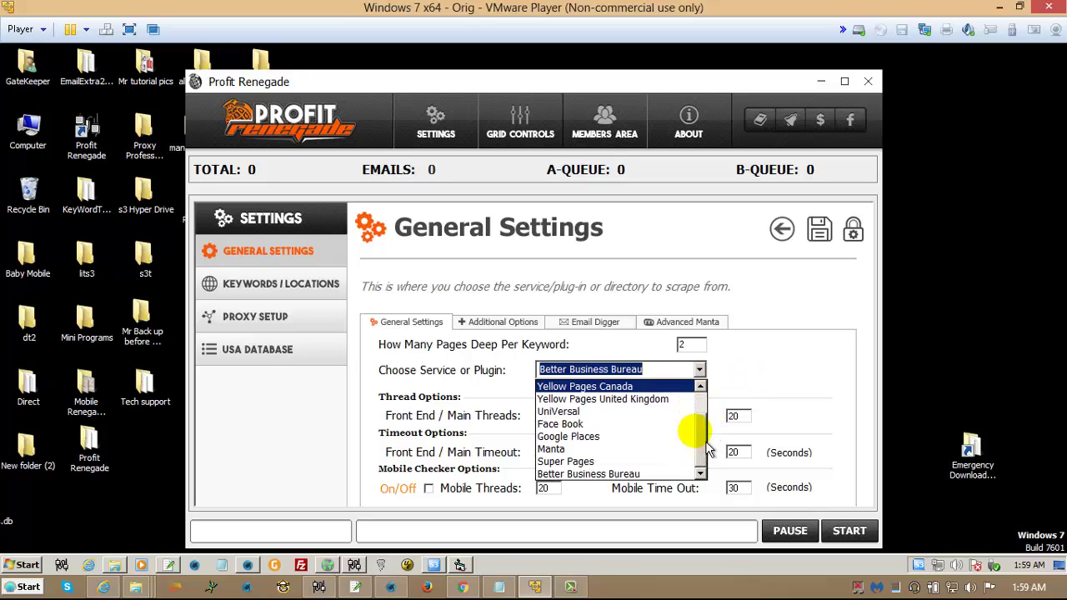
scroll(710, 445, "up", 1)
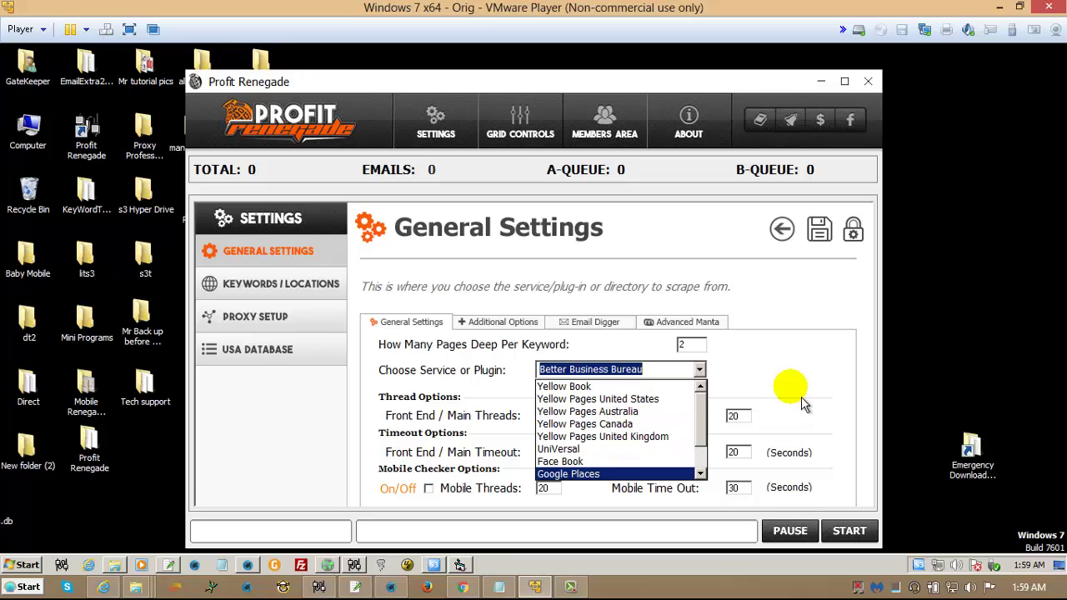
left_click(753, 369)
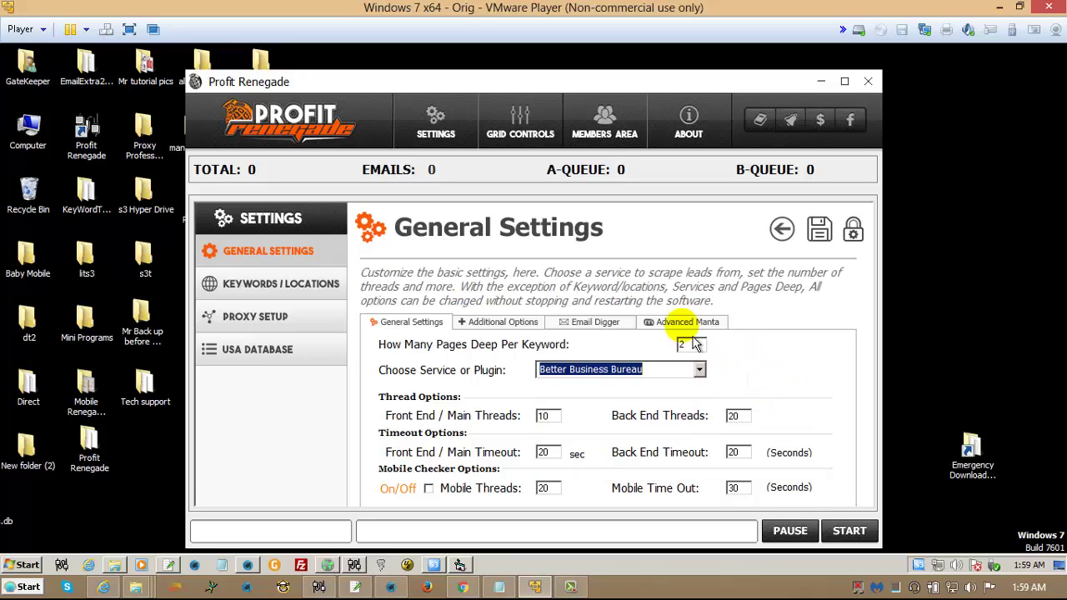
- Recheck the service list keeping Better Business Bureau, then hide Profit Renegade for Tor Browser
left_click(504, 323)
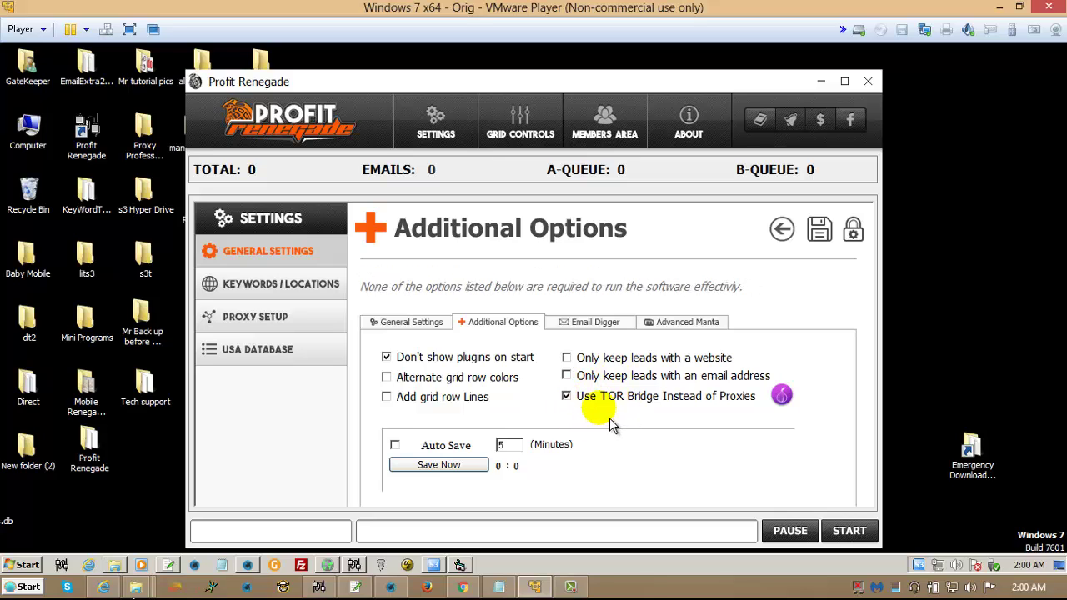
left_click(412, 322)
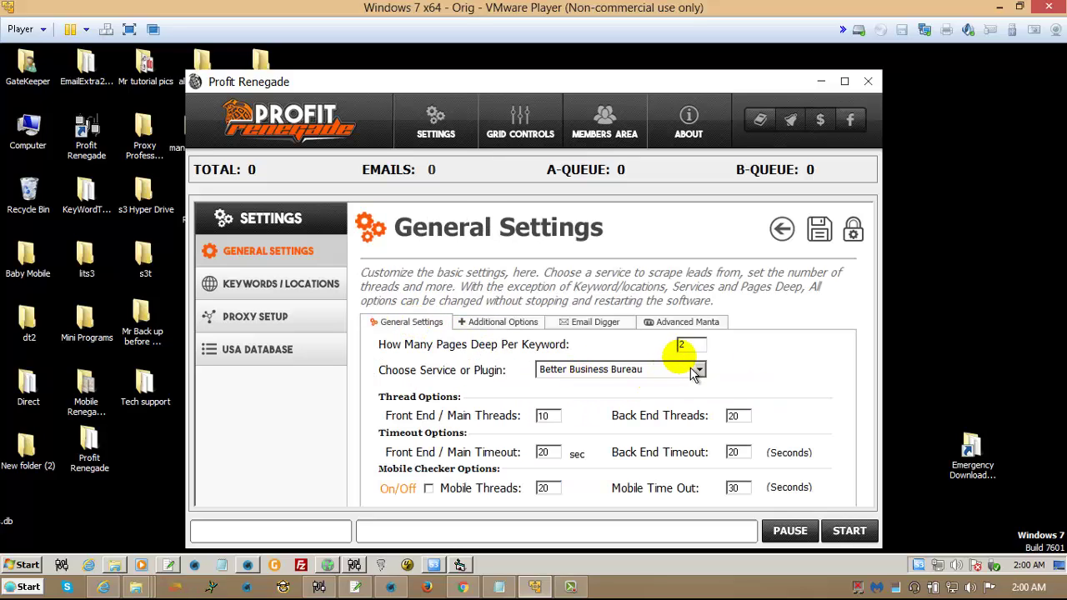
left_click(697, 370)
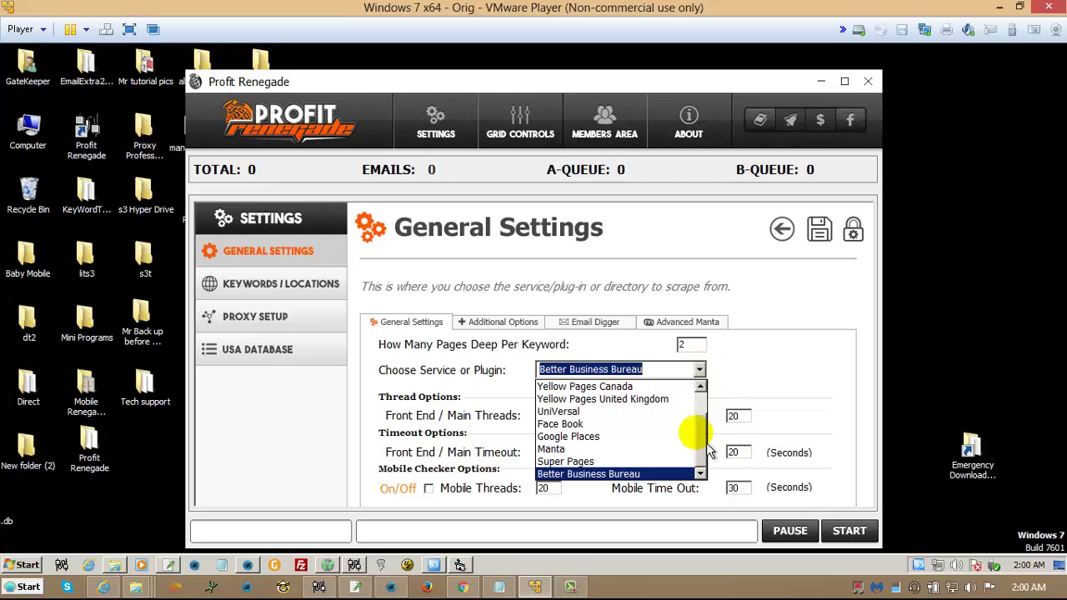
scroll(704, 421, "up", 1)
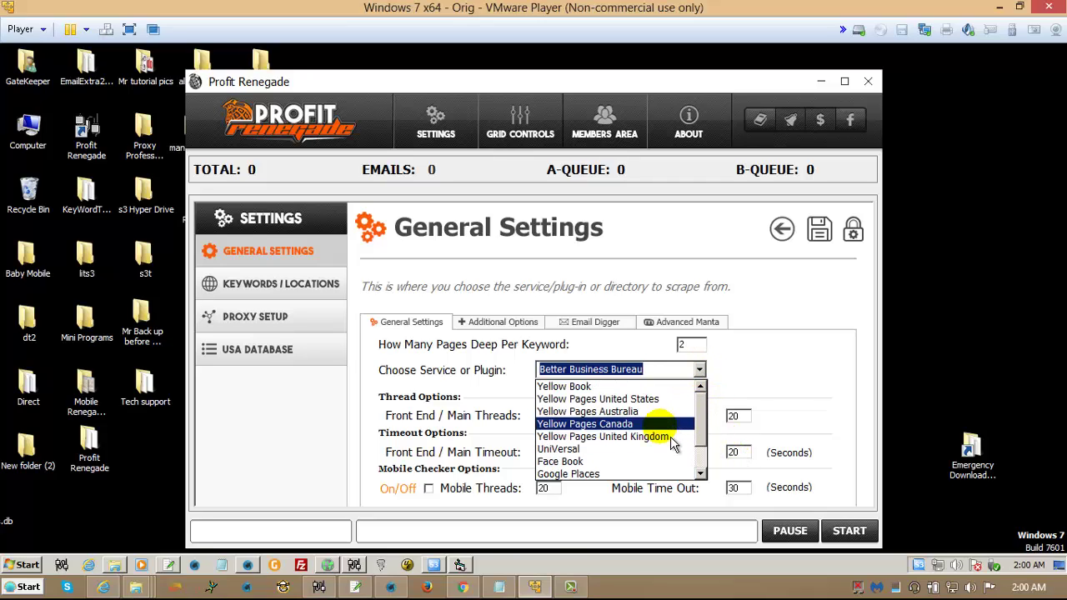
scroll(713, 423, "down", 1)
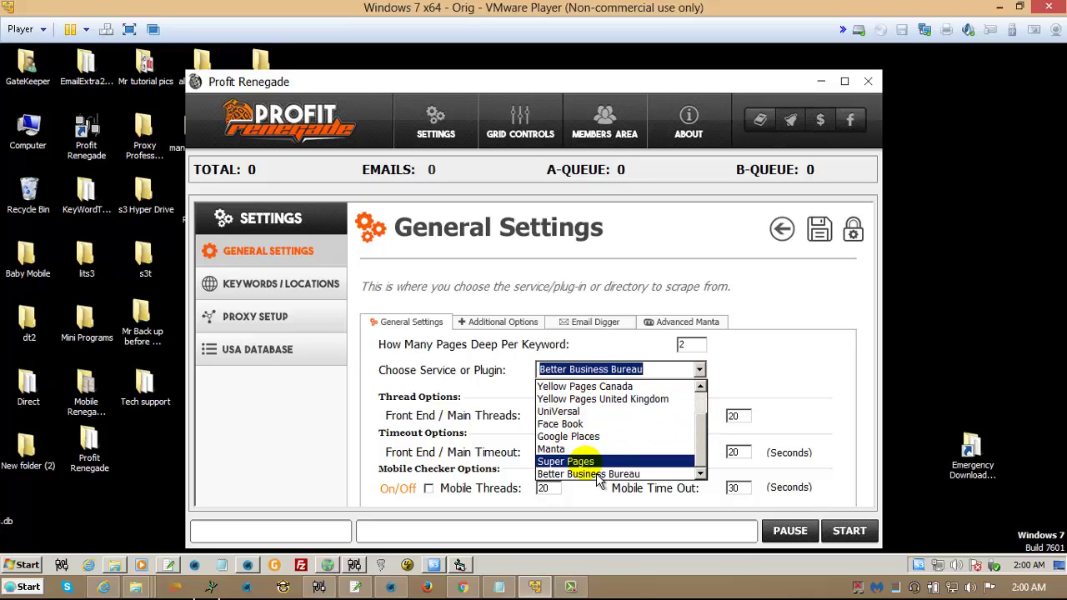
left_click(779, 364)
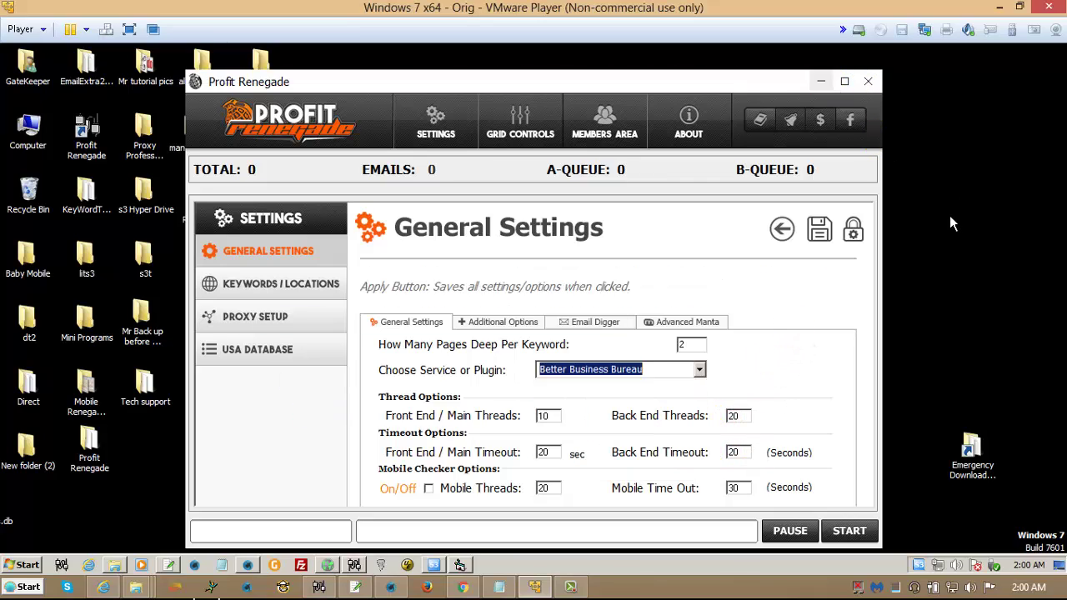
left_click(821, 82)
left_click(328, 565)
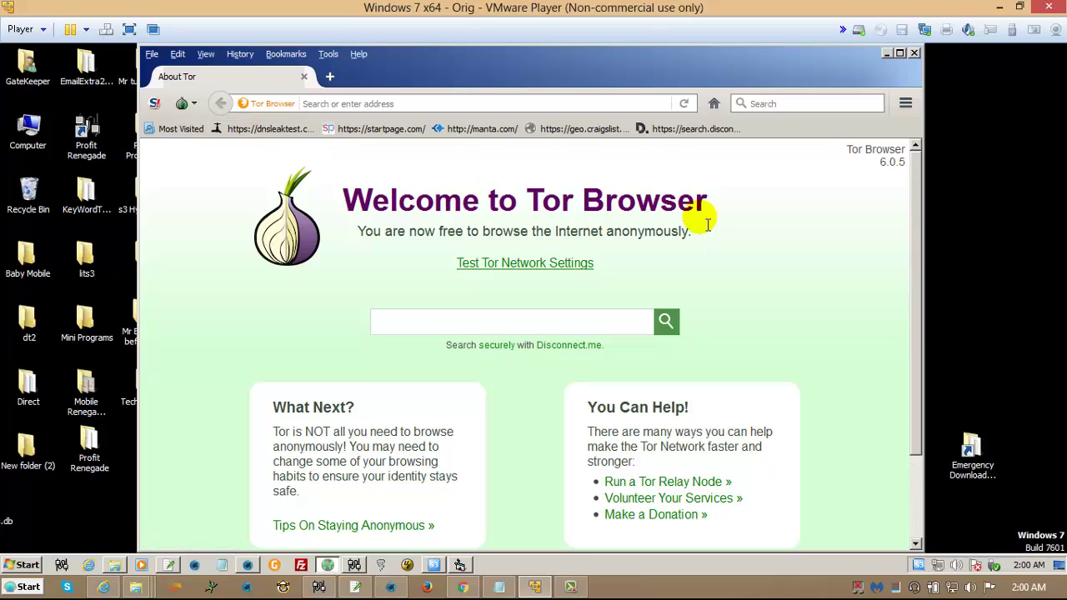
- Run the dnsleaktest.com check, highlight the Manassas location, and minimize Tor Browser
left_click(279, 129)
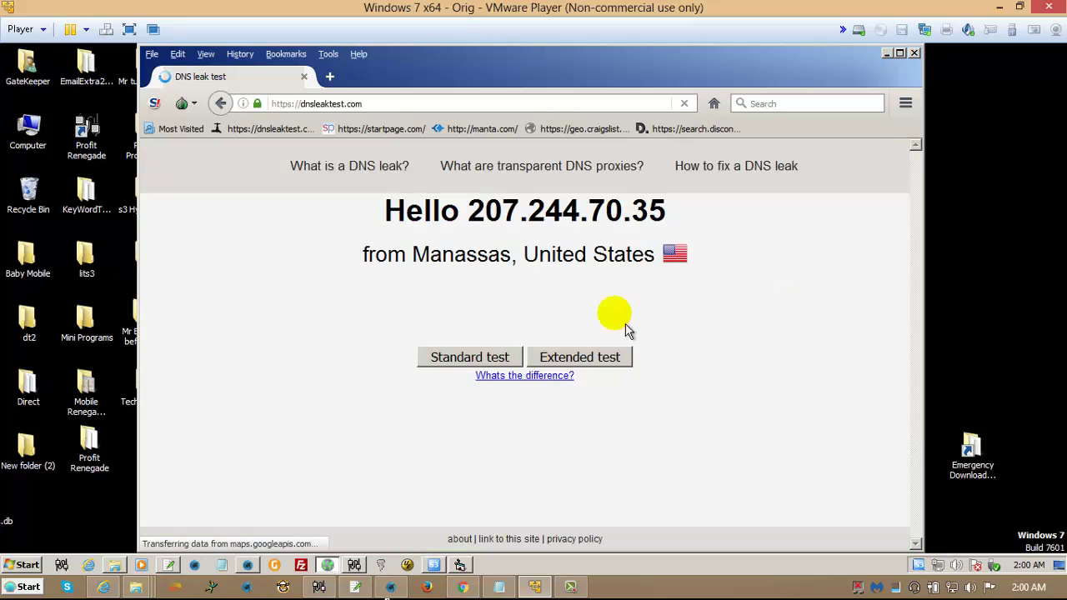
left_click_drag(417, 260, 512, 255)
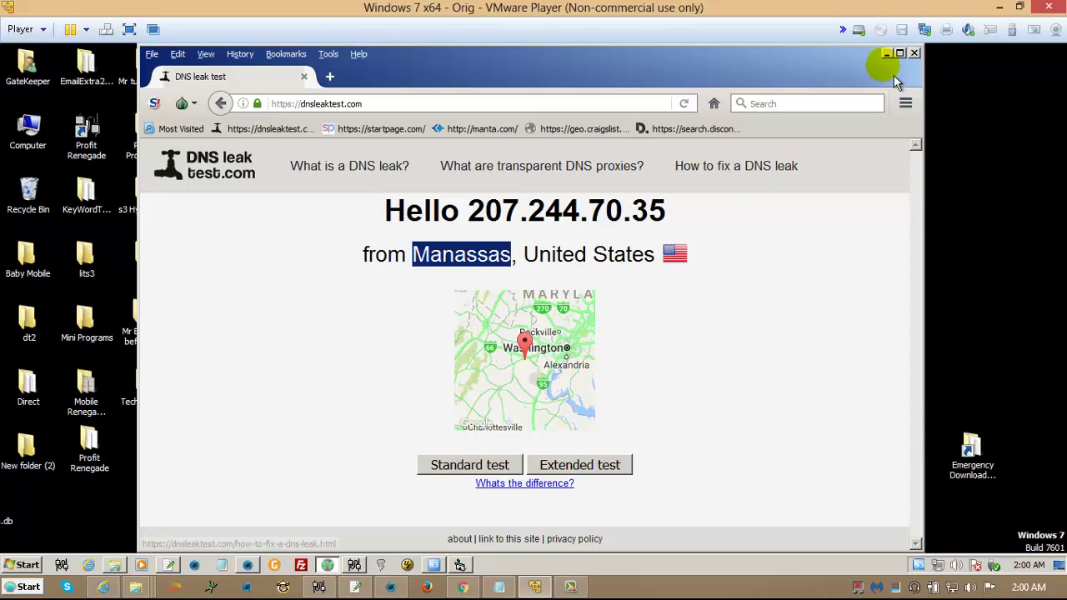
left_click(914, 52)
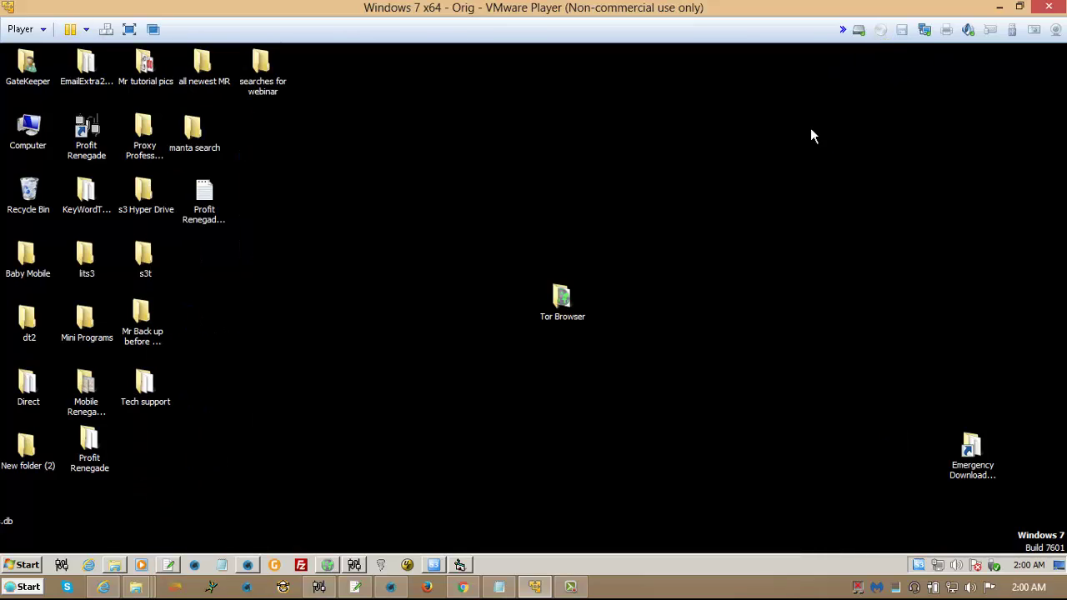
- Load the example keywords and city locations, leaving Dentist as the only keyword
left_click(373, 571)
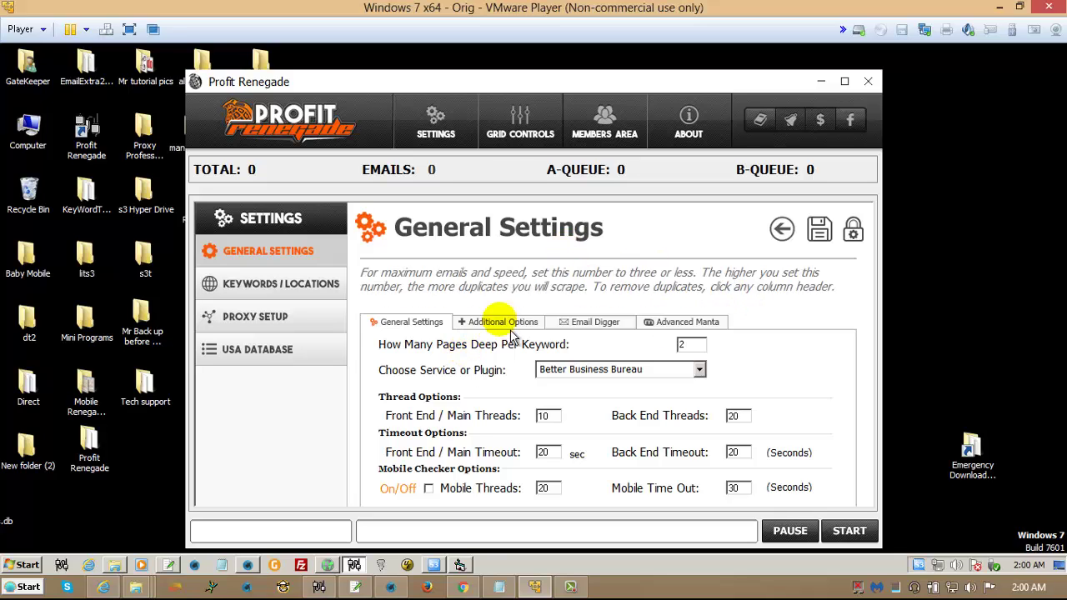
left_click(507, 325)
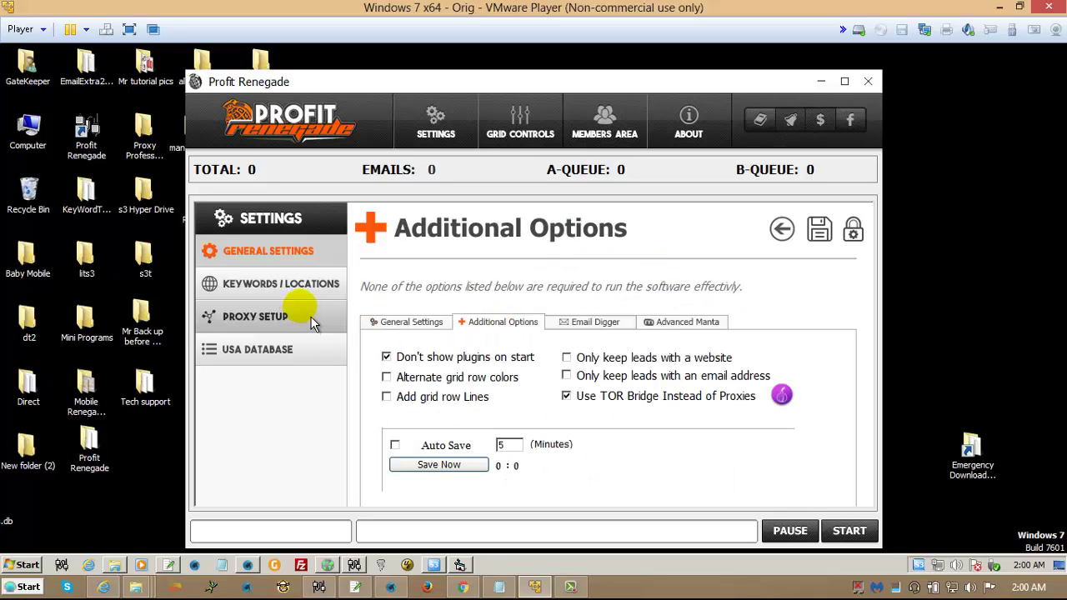
left_click(310, 284)
double_click(573, 328)
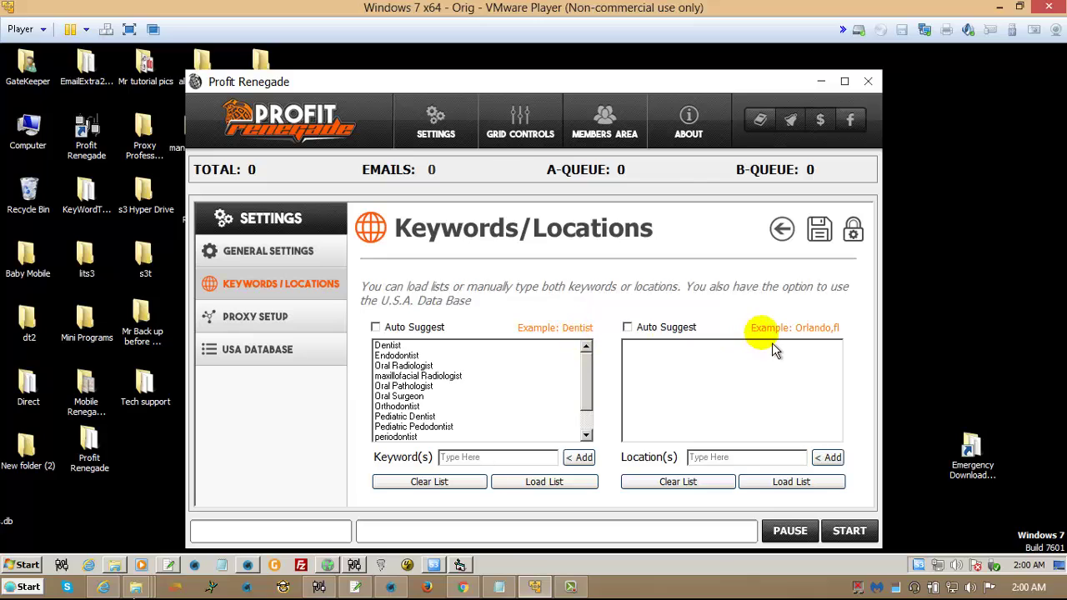
left_click(798, 328)
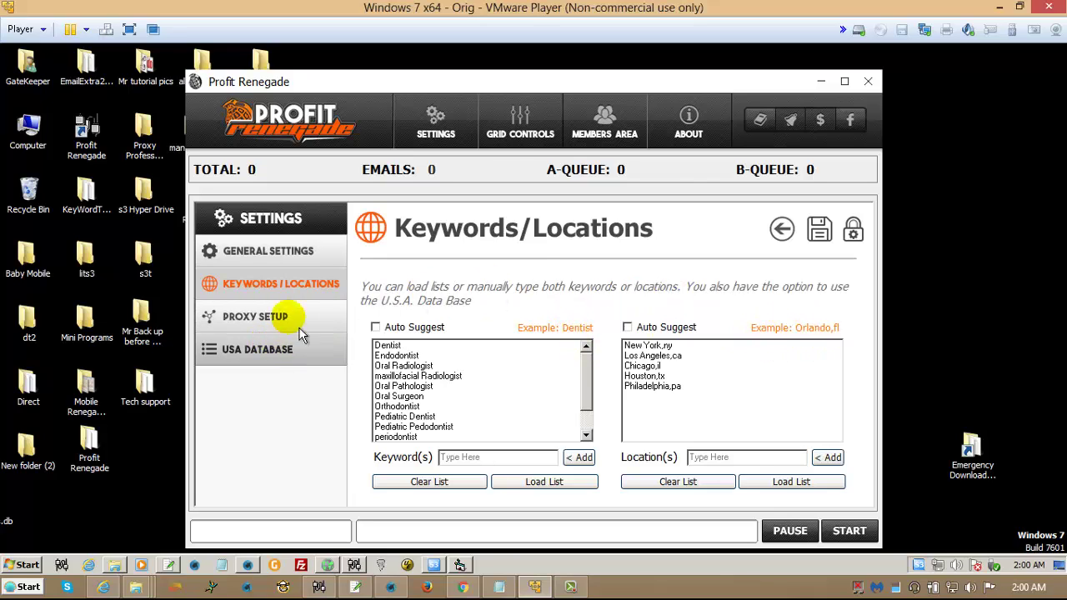
left_click(413, 345)
left_click(466, 485)
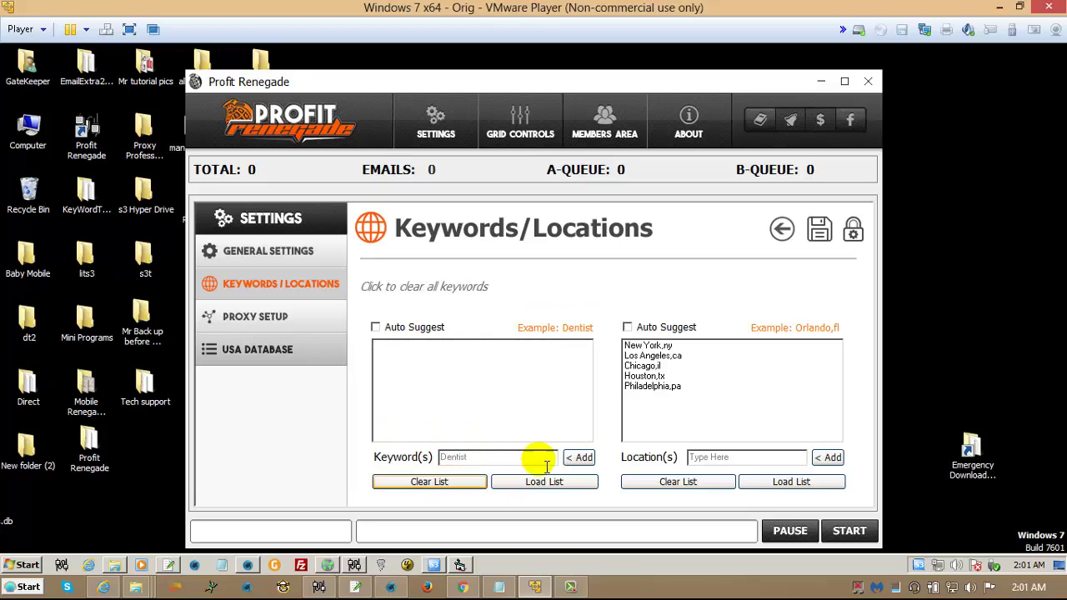
left_click(578, 457)
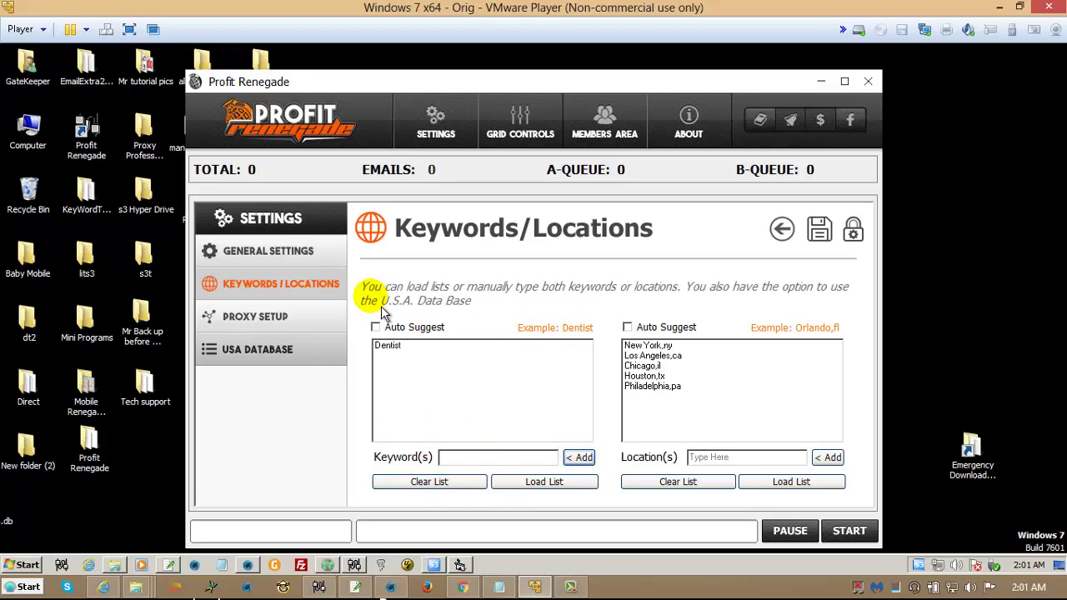
- Choose Yellow Pages United States with 20 threads, save the settings, and start scraping
left_click(300, 263)
left_click(421, 322)
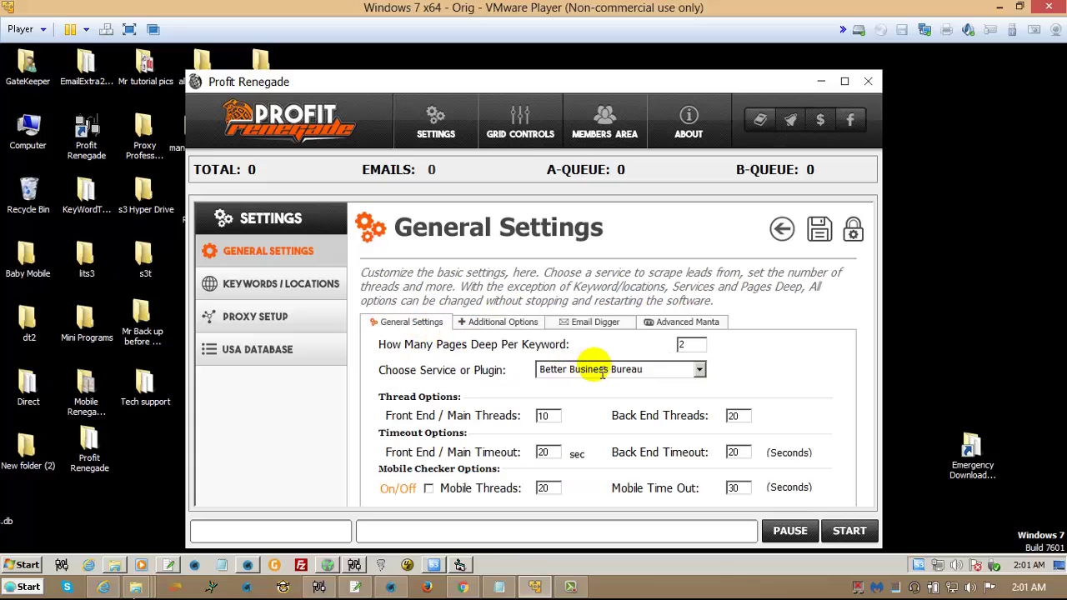
left_click(698, 369)
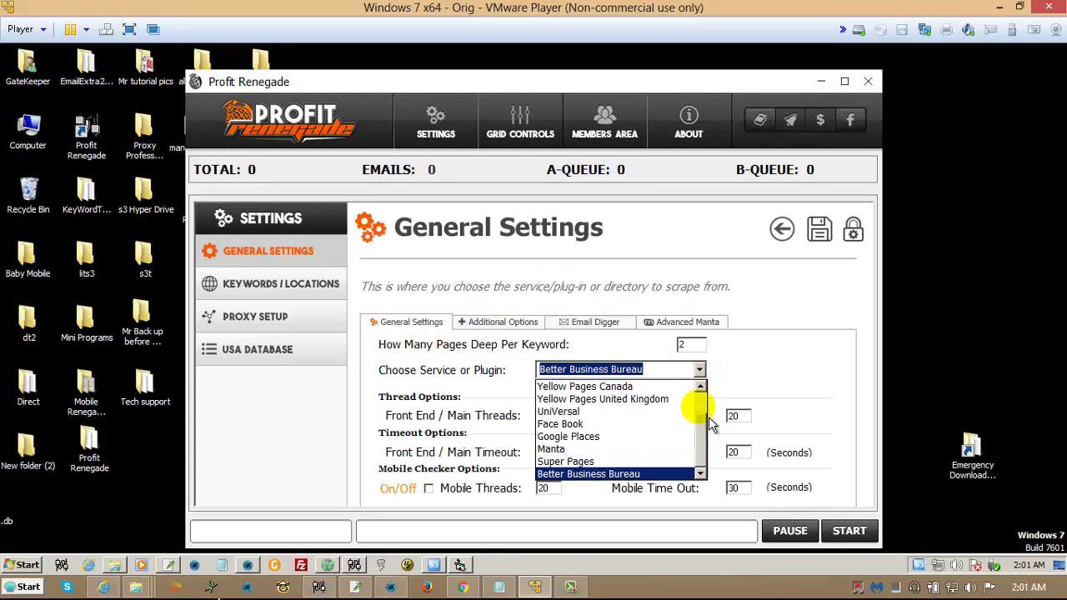
scroll(691, 424, "up", 2)
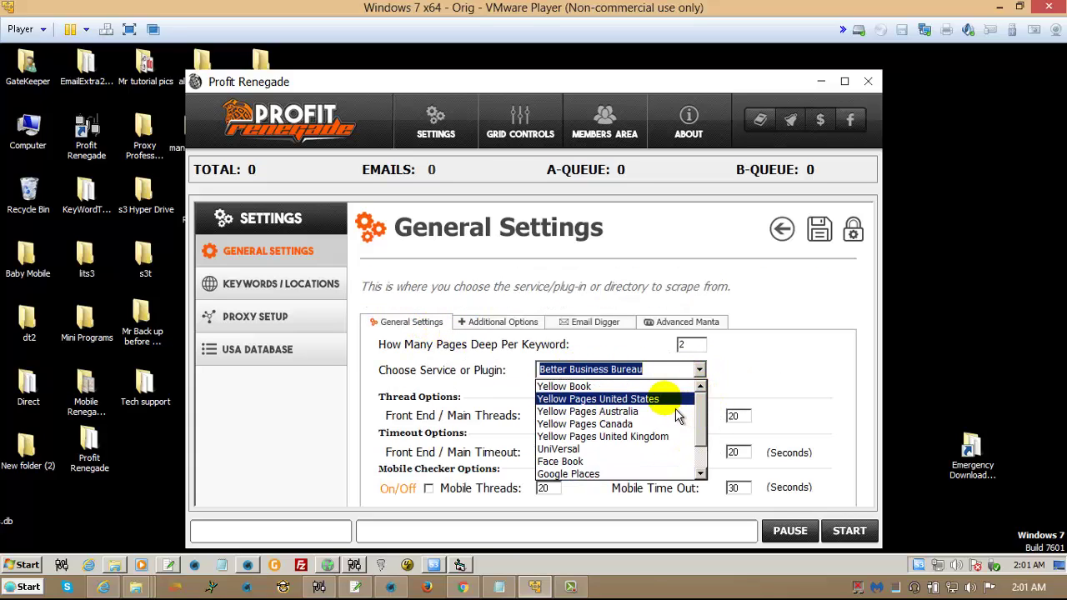
left_click(671, 400)
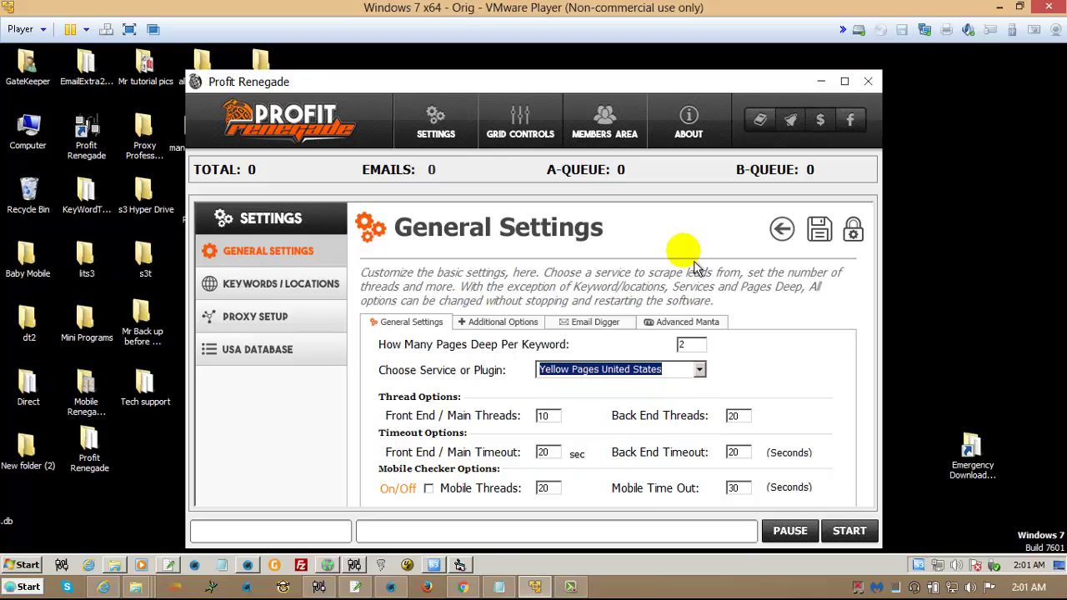
left_click(543, 418)
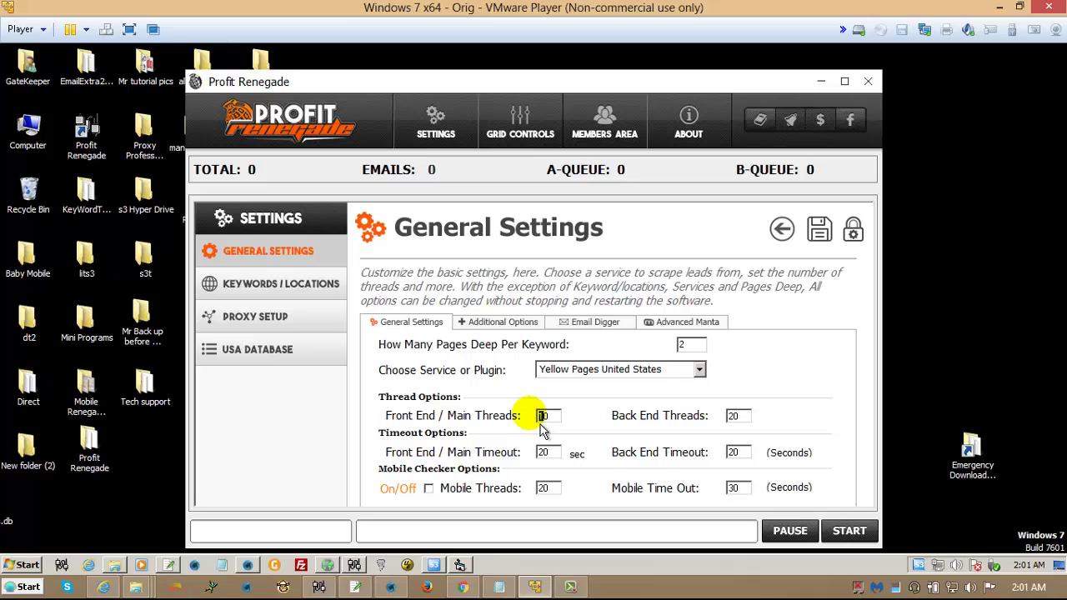
left_click(828, 241)
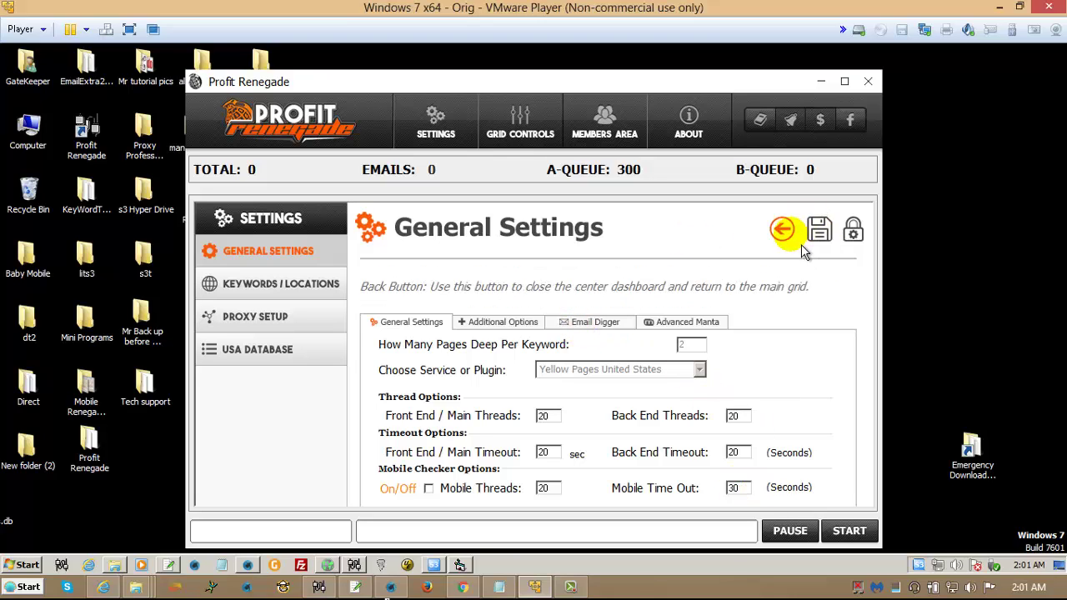
left_click(800, 249)
left_click(860, 537)
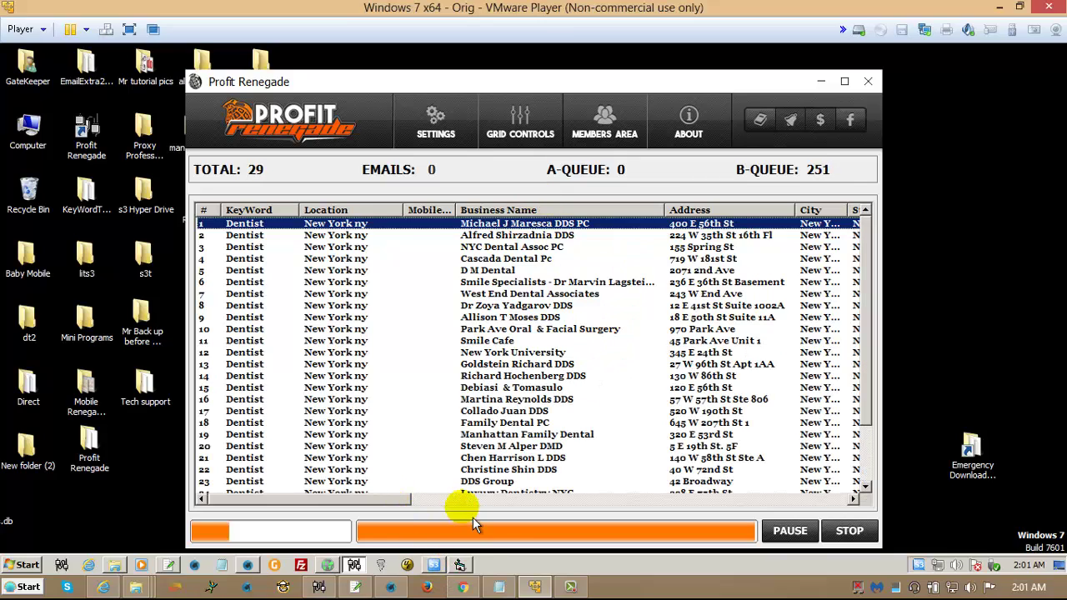
left_click(330, 565)
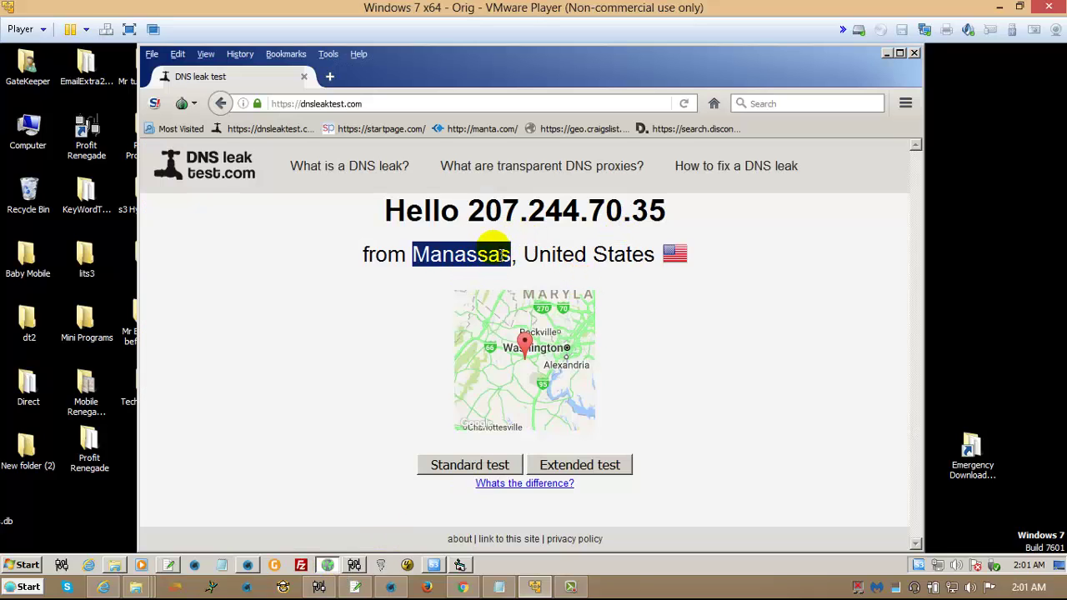
left_click_drag(470, 208, 716, 238)
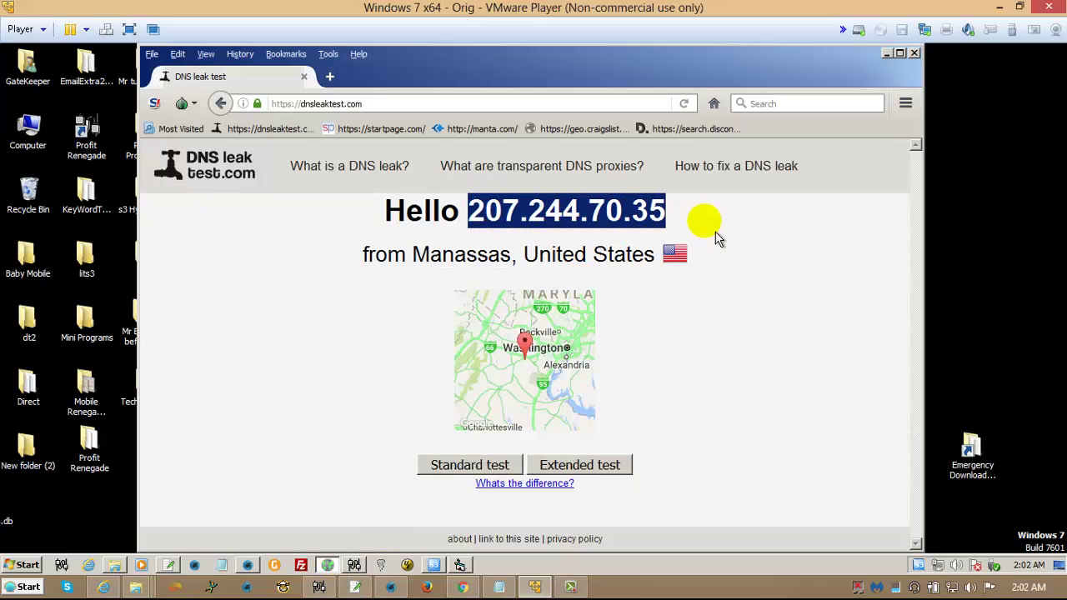
left_click_drag(414, 259, 519, 262)
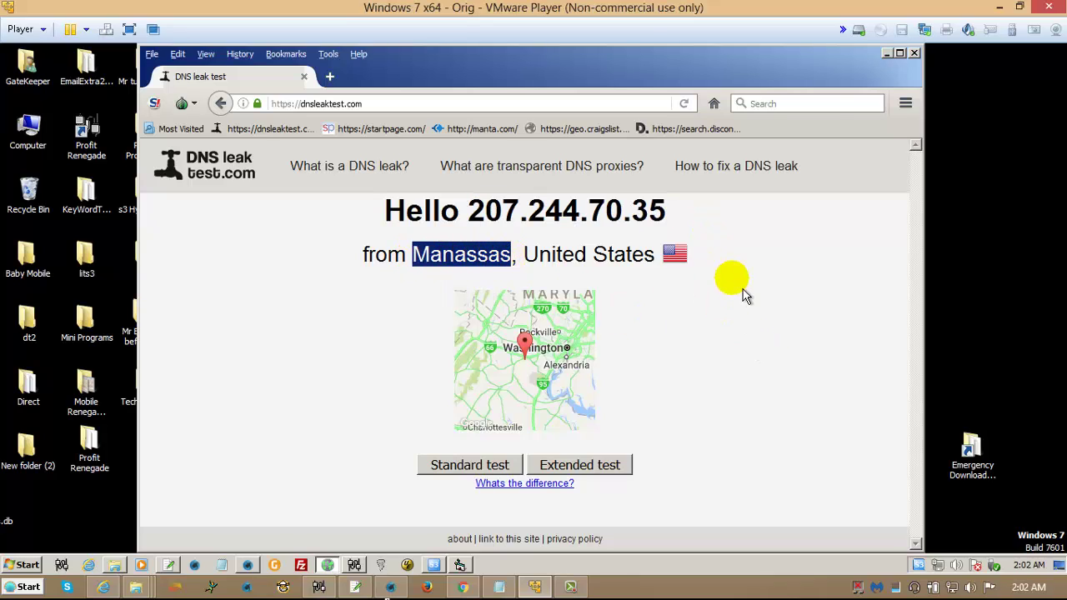
left_click(899, 66)
left_click(886, 62)
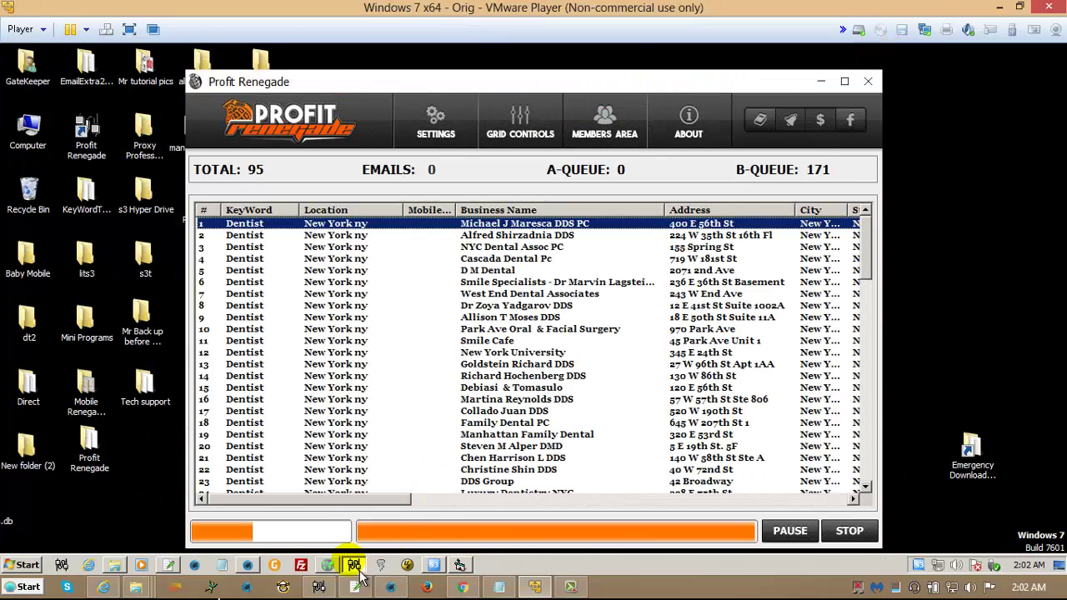
- Let the scrape grow past 163 results, then bring the Waterfox Tor project page forward
mouse_move(359, 571)
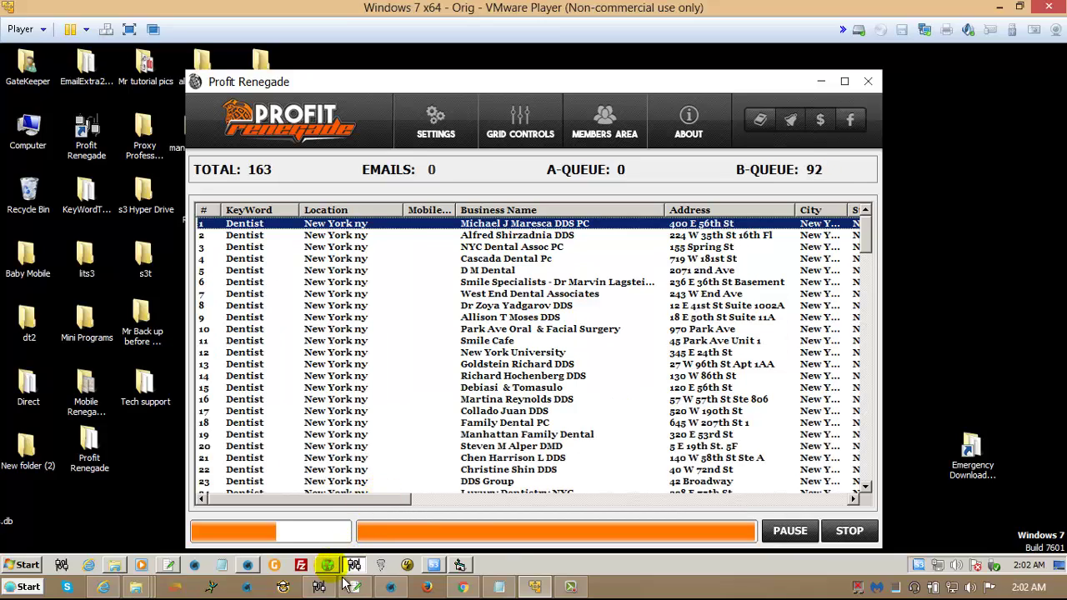
left_click(247, 565)
- Reopen the torproject.org 'download the Tor browser' result, view its downloads table, then minimize Waterfox
scroll(805, 200, "up", 10)
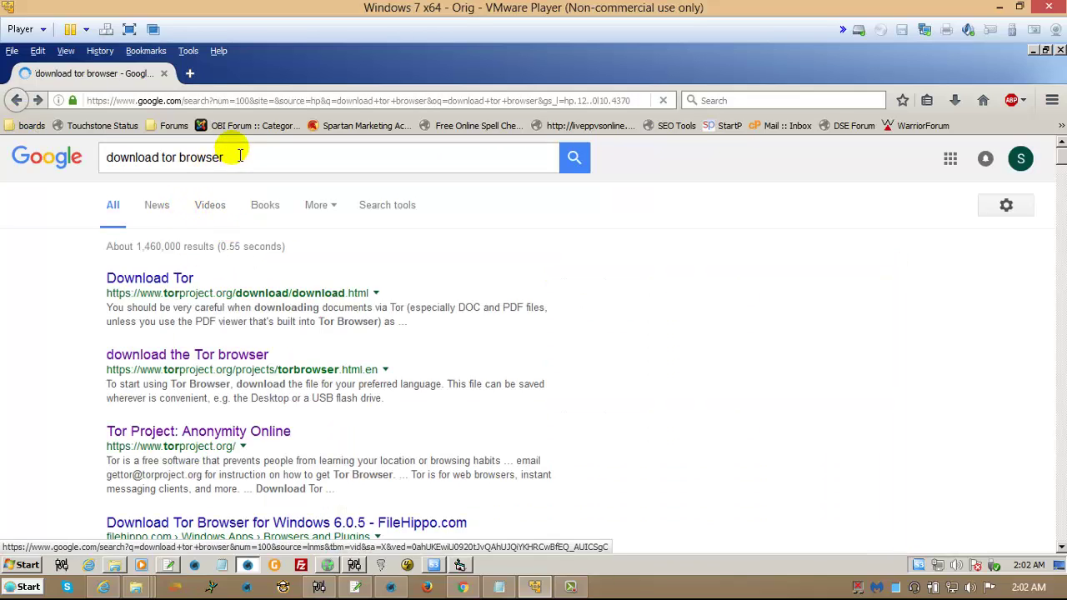
left_click(256, 157)
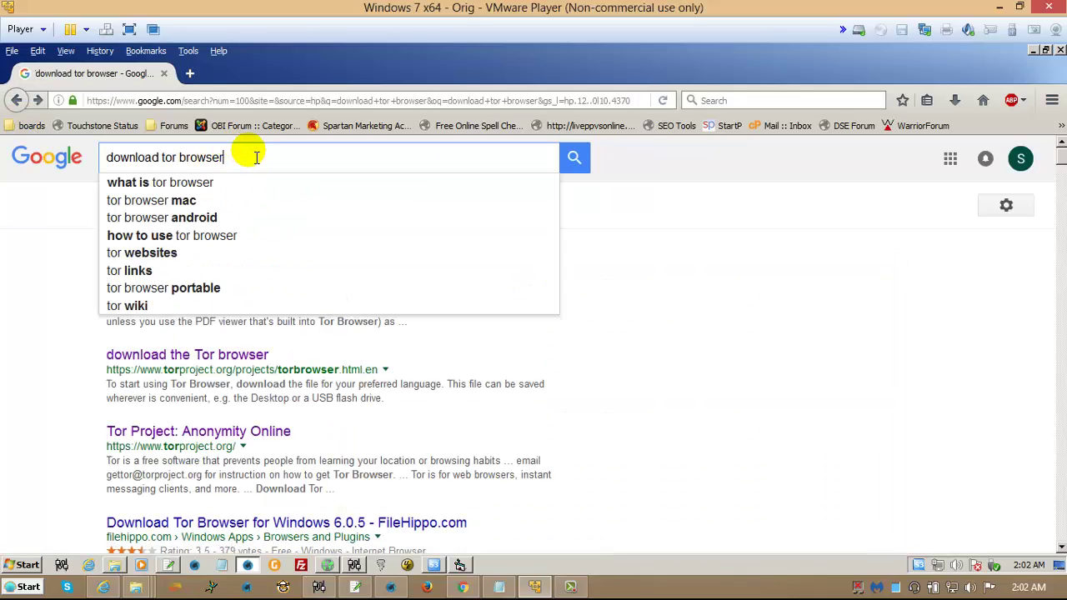
left_click(659, 202)
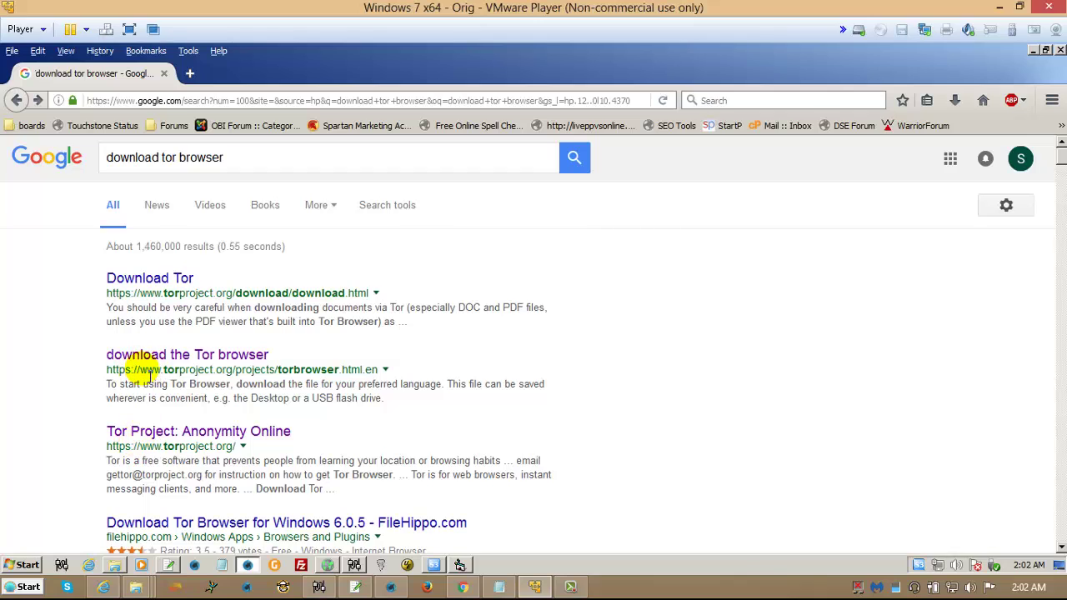
left_click_drag(134, 373, 254, 375)
left_click(258, 355)
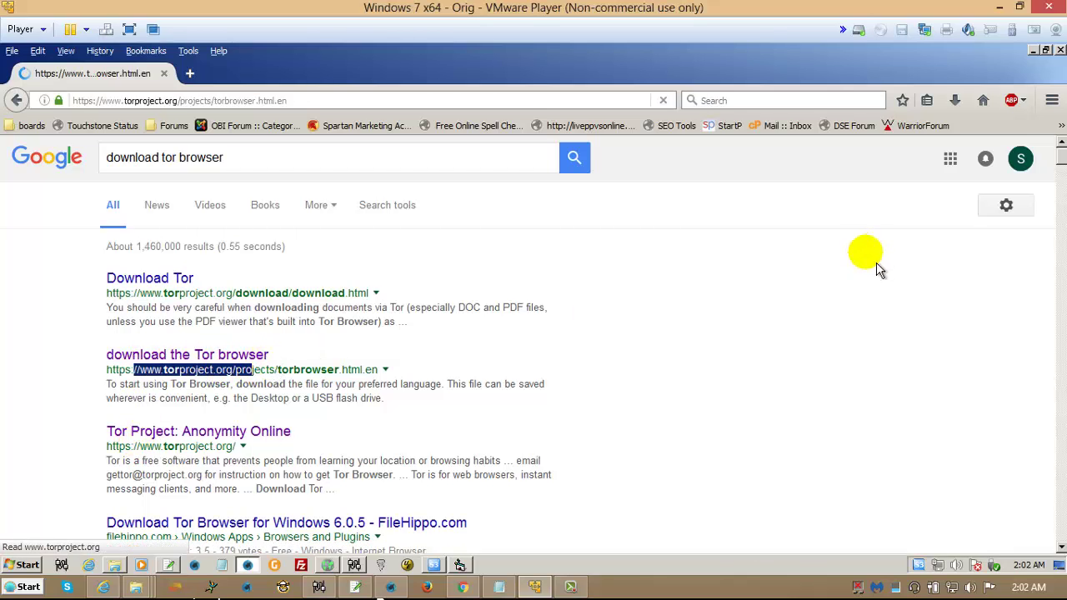
scroll(867, 310, "down", 5)
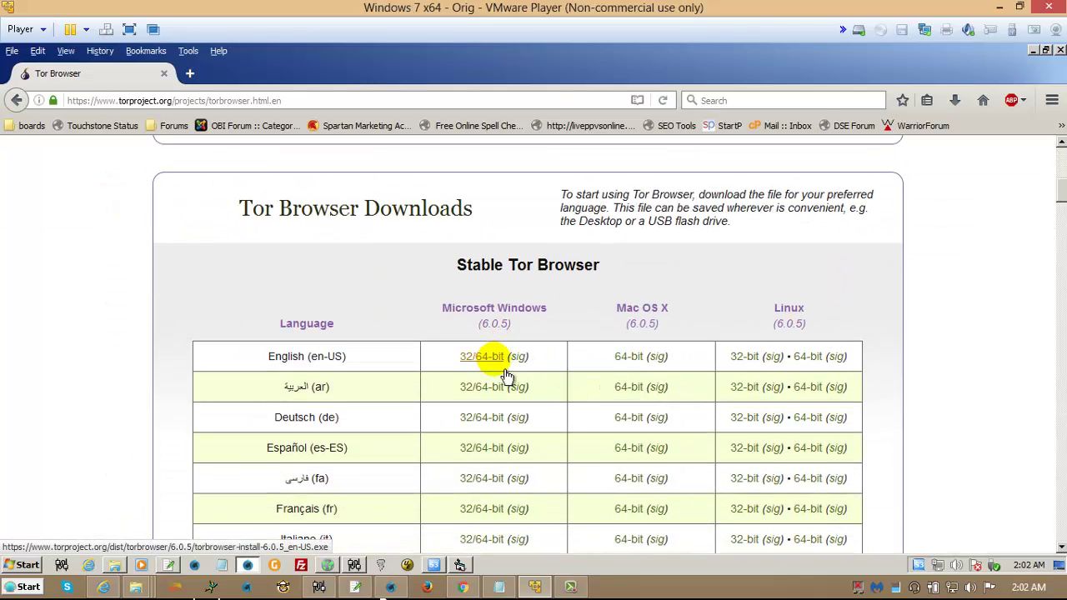
left_click(1033, 50)
left_click(435, 123)
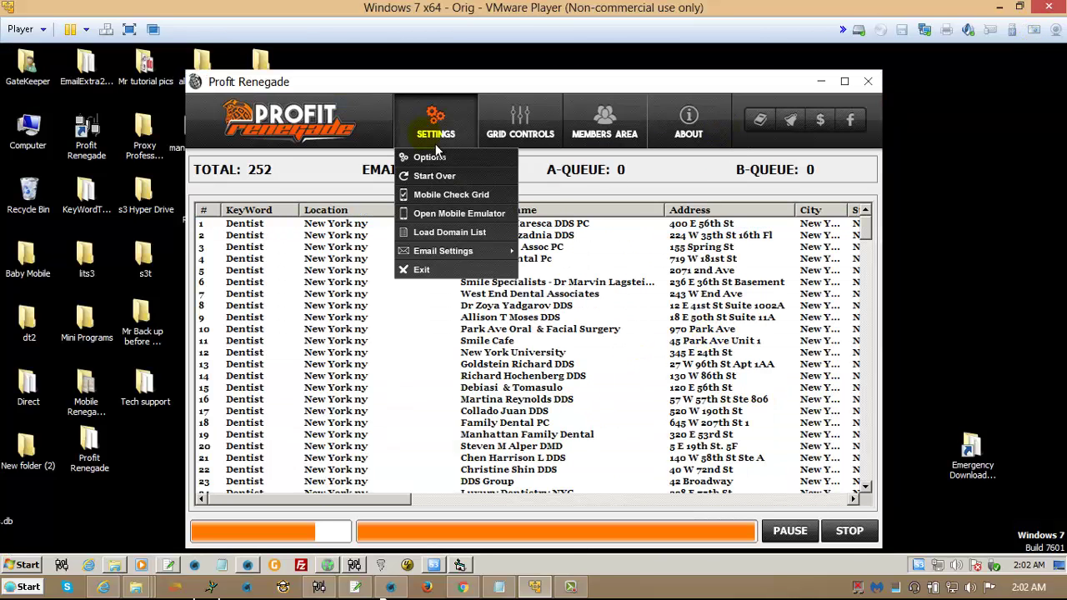
left_click(440, 162)
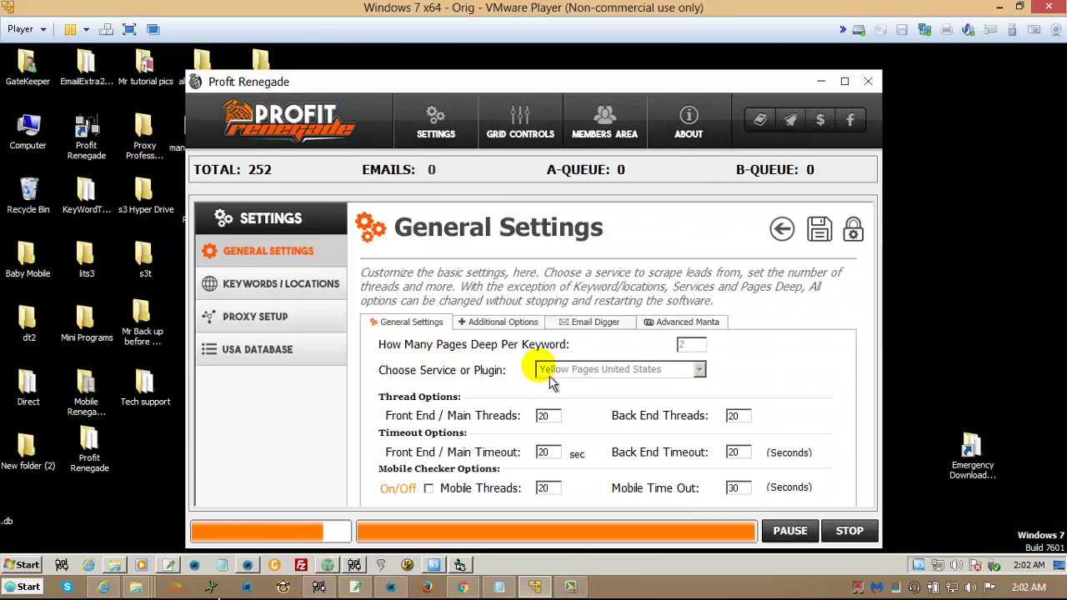
left_click(523, 321)
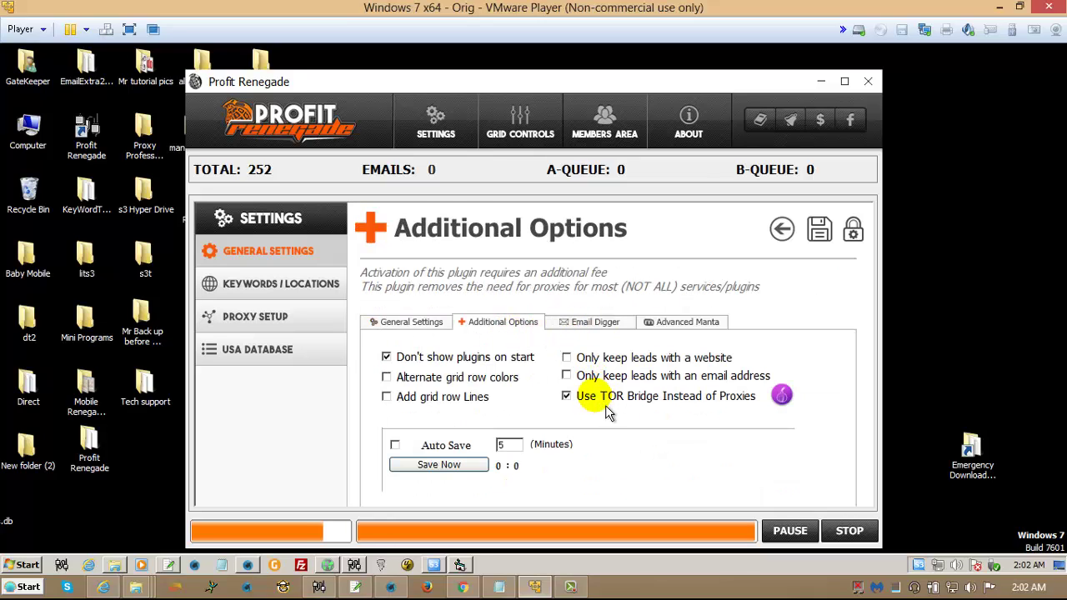
left_click(329, 569)
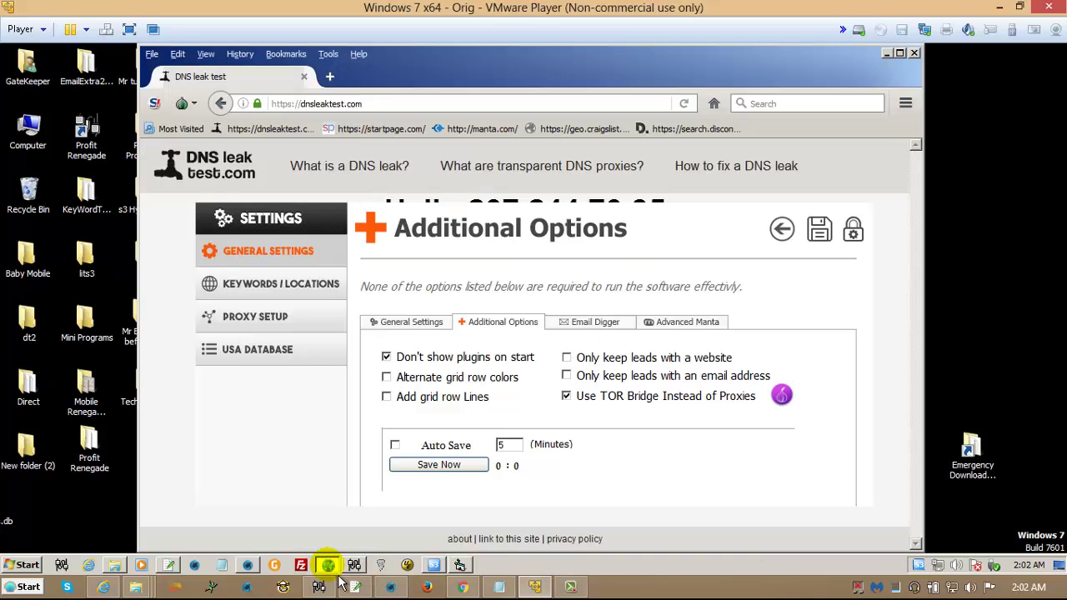
left_click(328, 565)
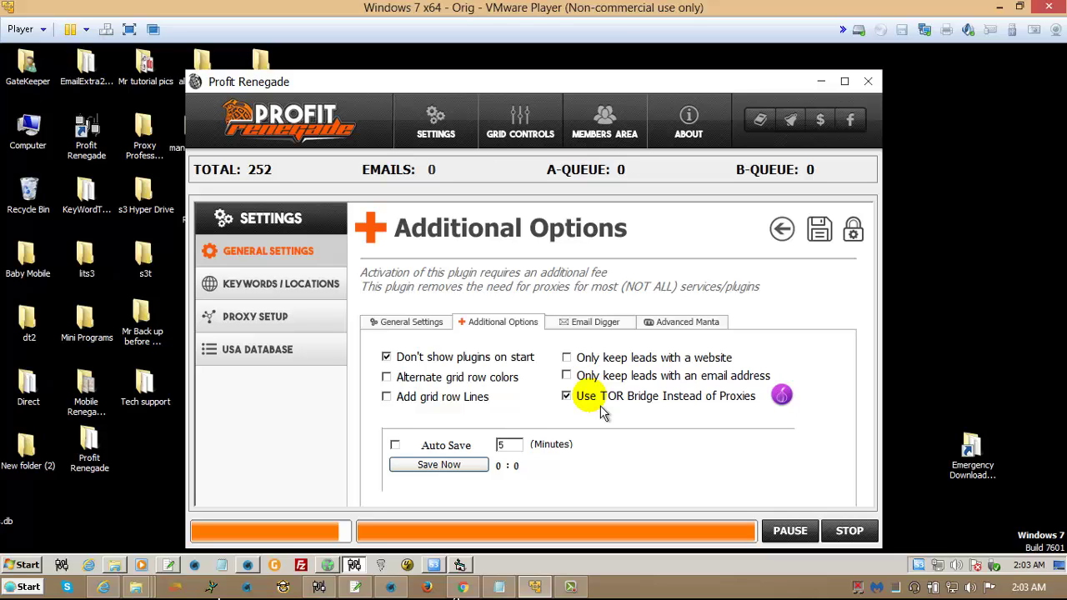
left_click(782, 230)
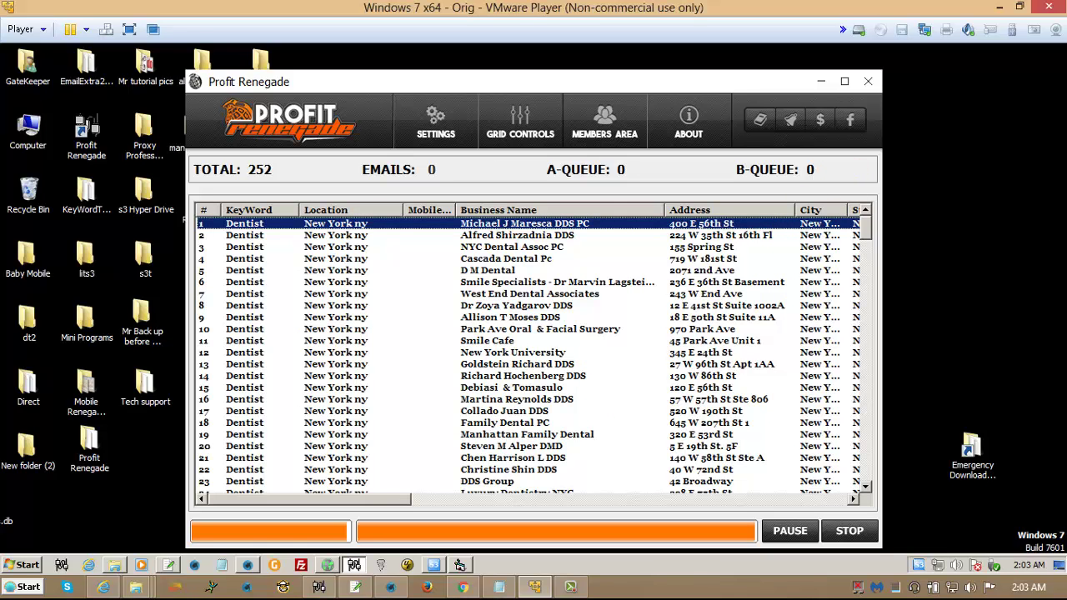